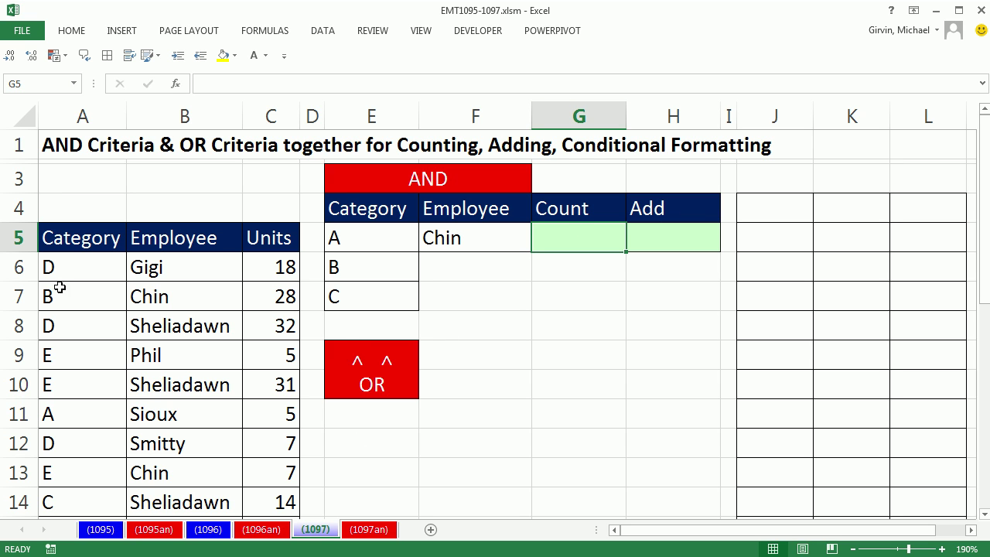
Step: Compare F5's criterion Chin with the Chin records in rows 7 and 13
drag(49, 295, 271, 299)
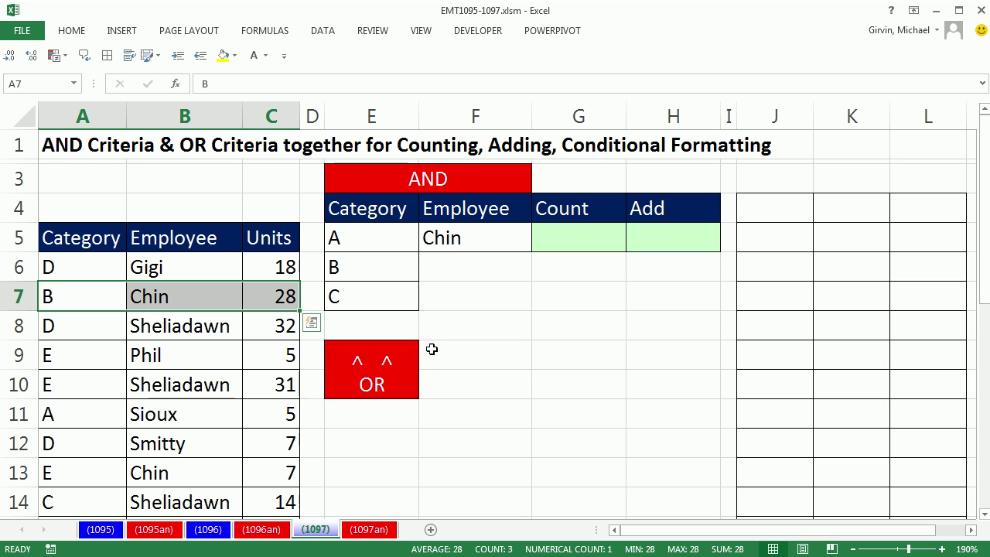
click(447, 241)
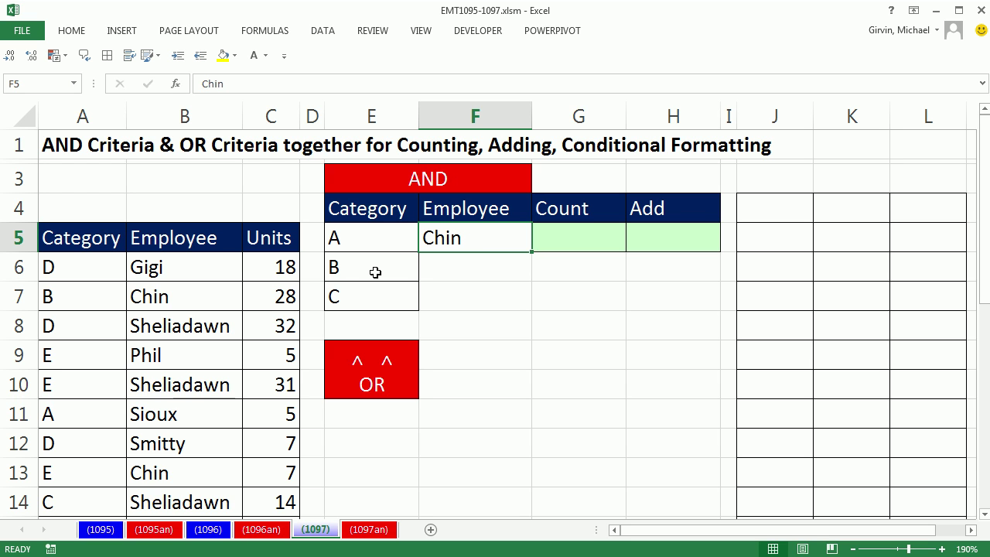
click(168, 295)
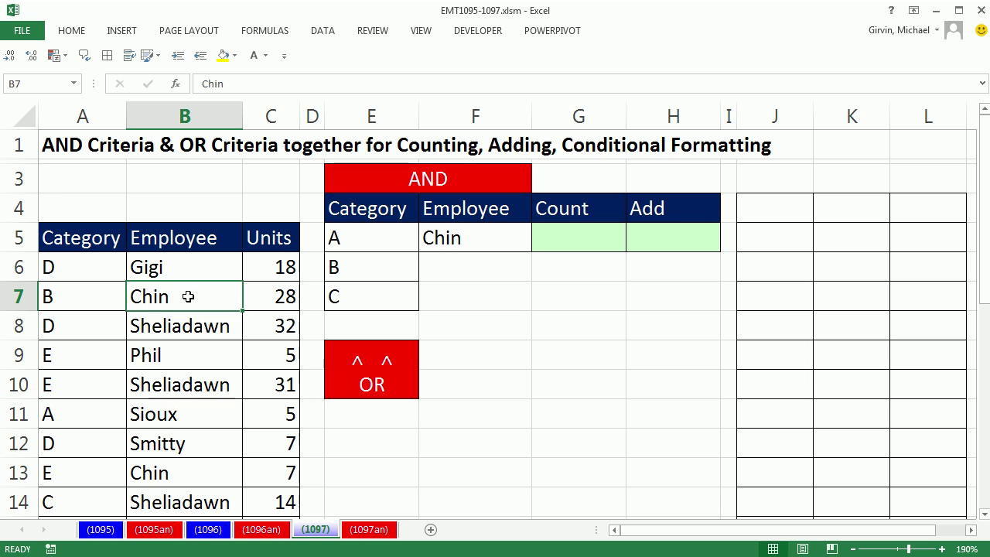
click(77, 294)
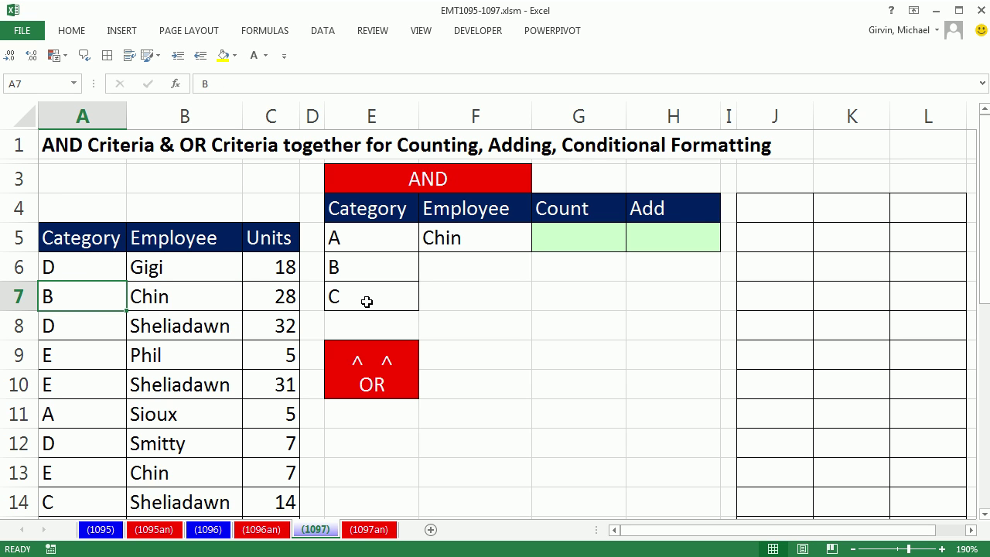
click(482, 241)
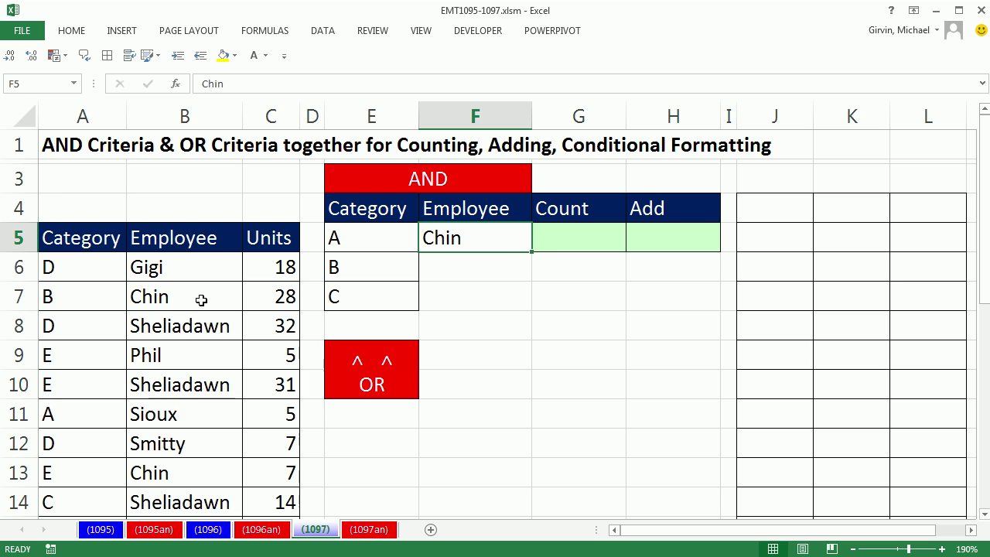
click(201, 301)
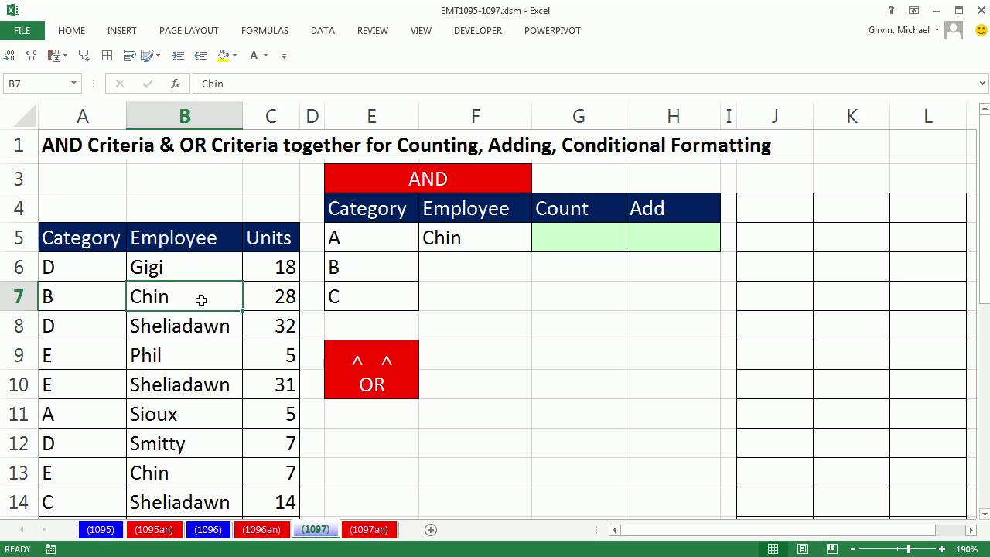
click(89, 297)
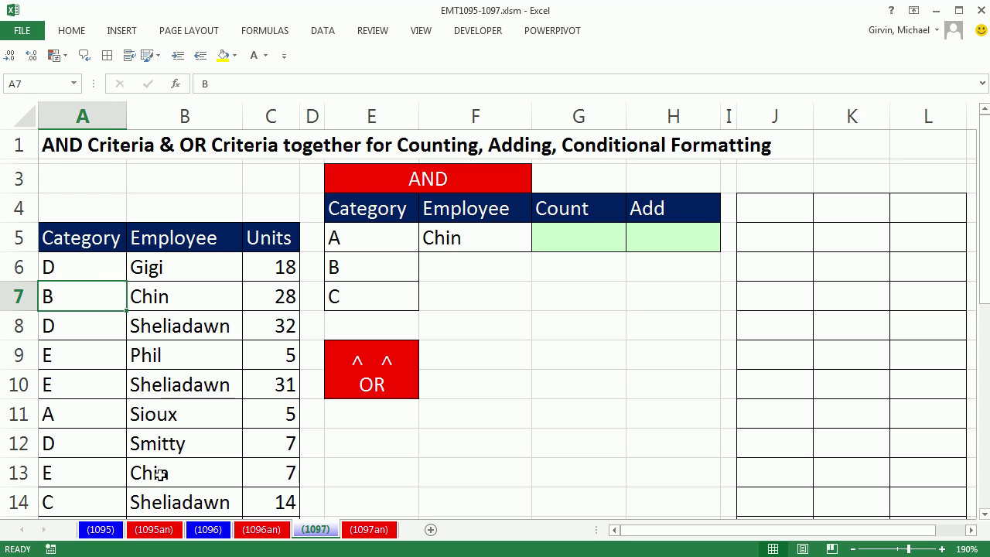
click(191, 480)
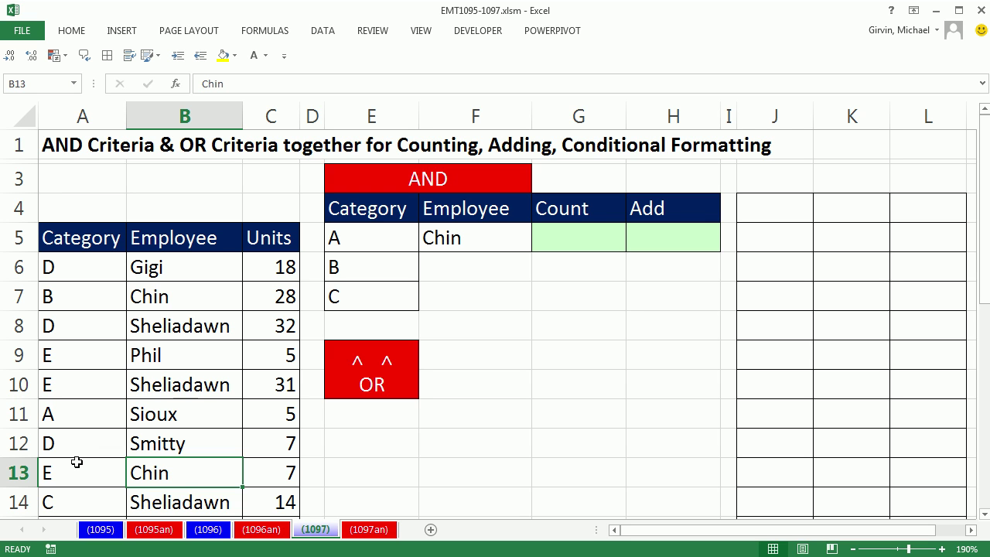
Step: In G5, start =COUNTIFS with employee range B6:B26 and criterion F5
click(583, 241)
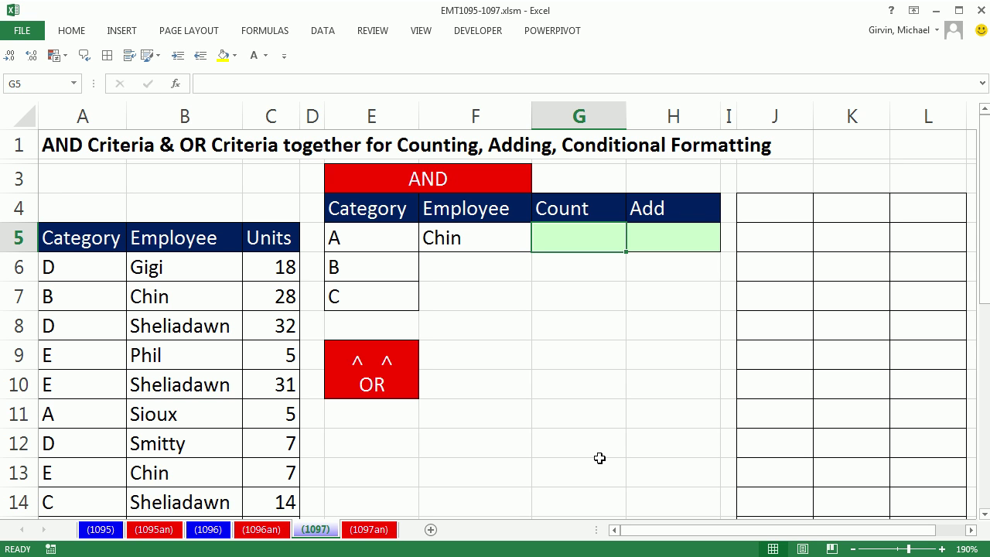
text(=count)
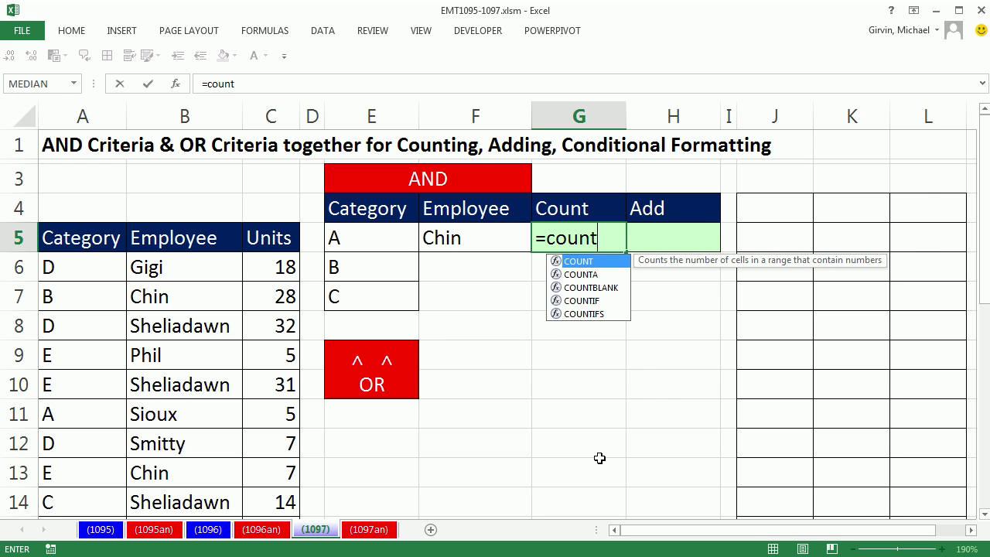
text(ifs)
key(Tab)
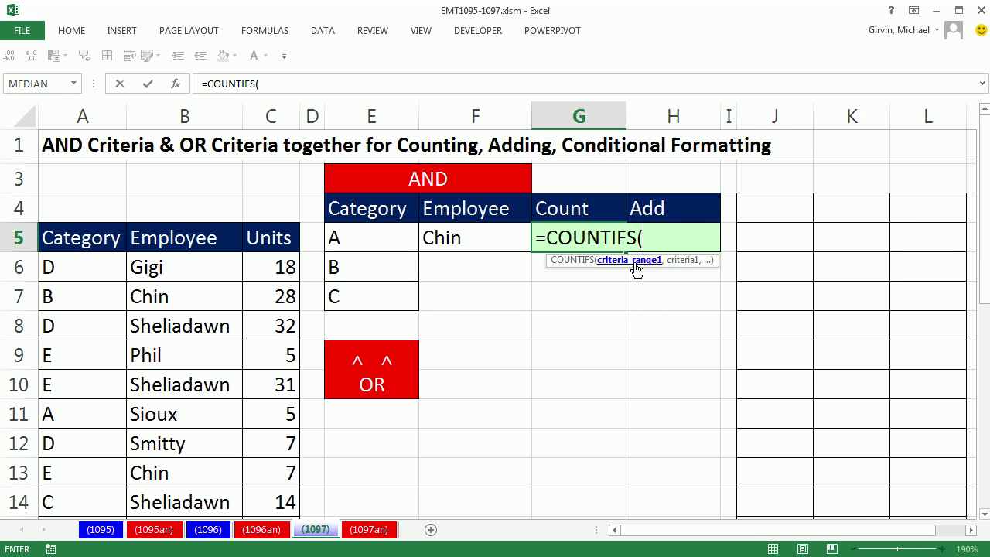
click(193, 265)
key(ctrl+shift+Down)
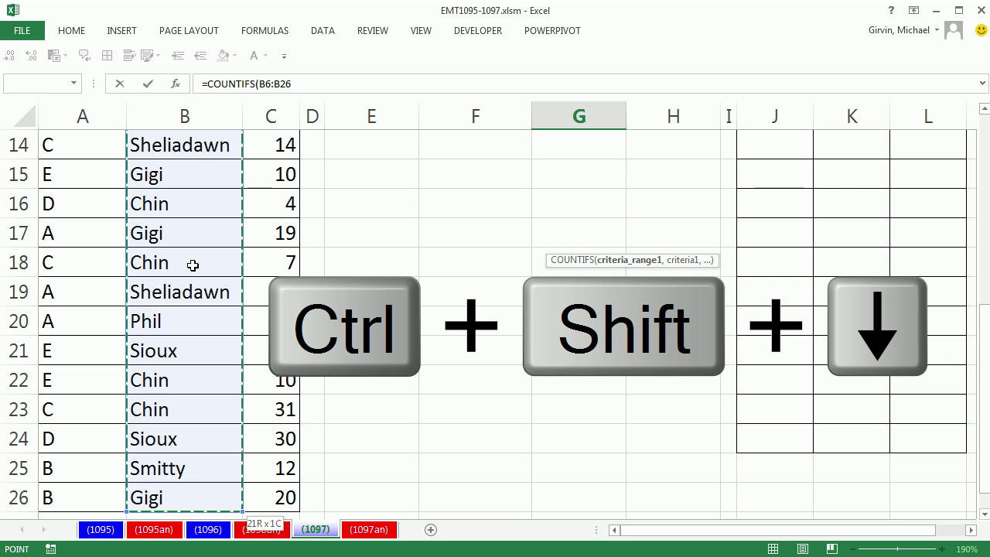
key(ctrl+BackSpace)
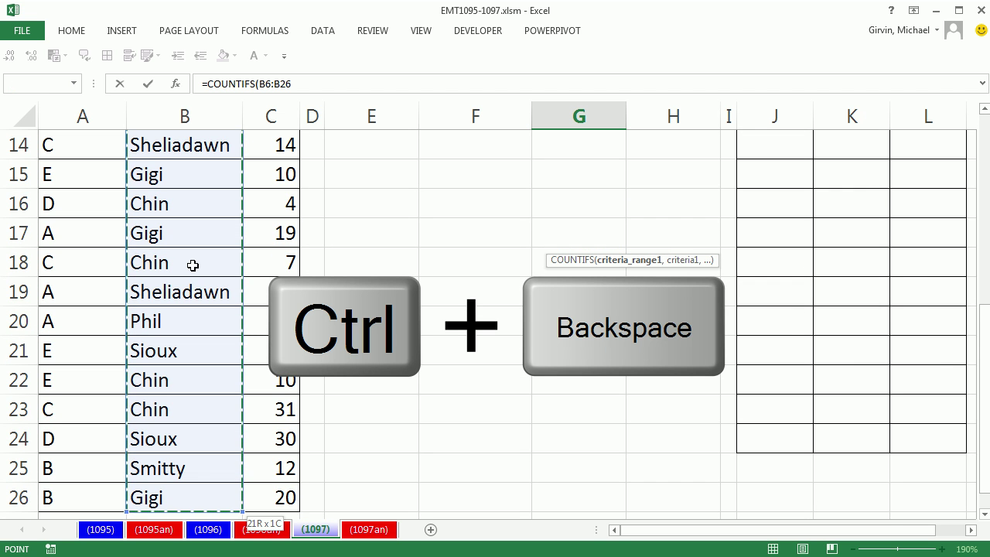
key(ctrl+BackSpace)
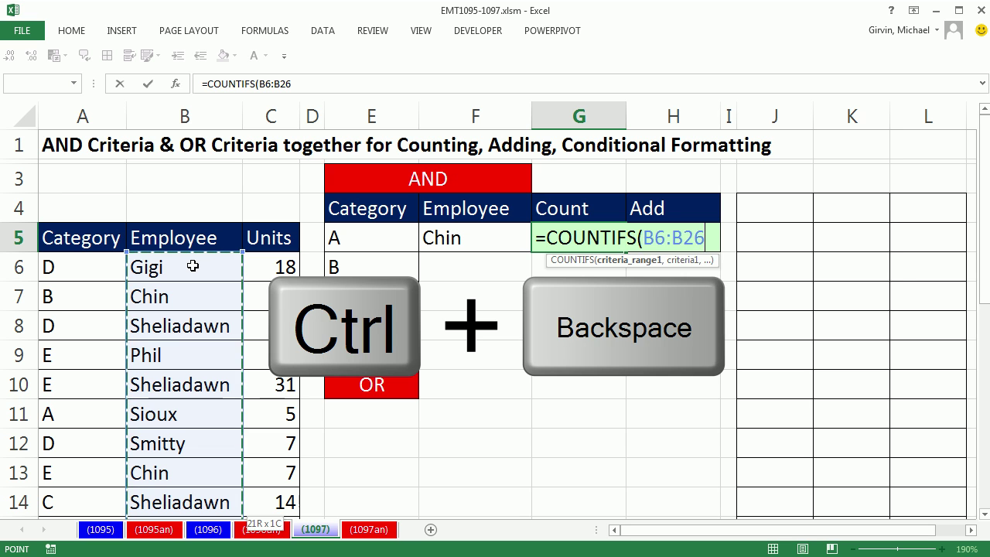
text(,)
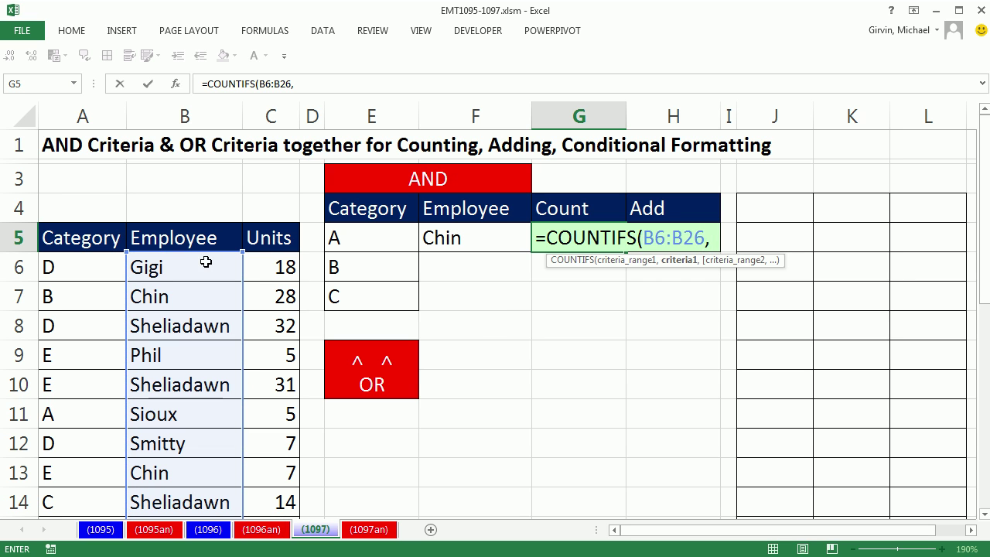
click(472, 237)
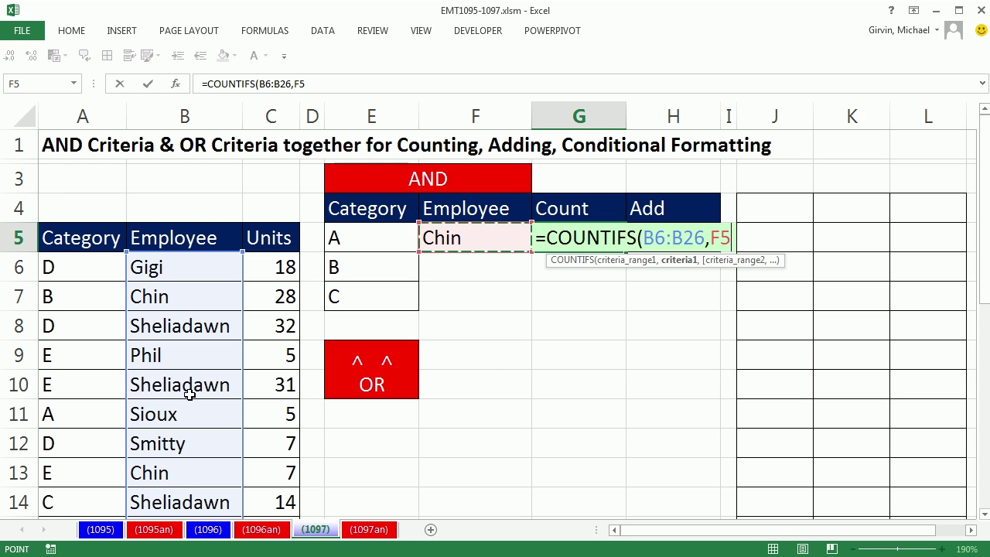
Step: Add category range A6:A26 with criteria E5:E7, close the parenthesis, and select the formula
text(,)
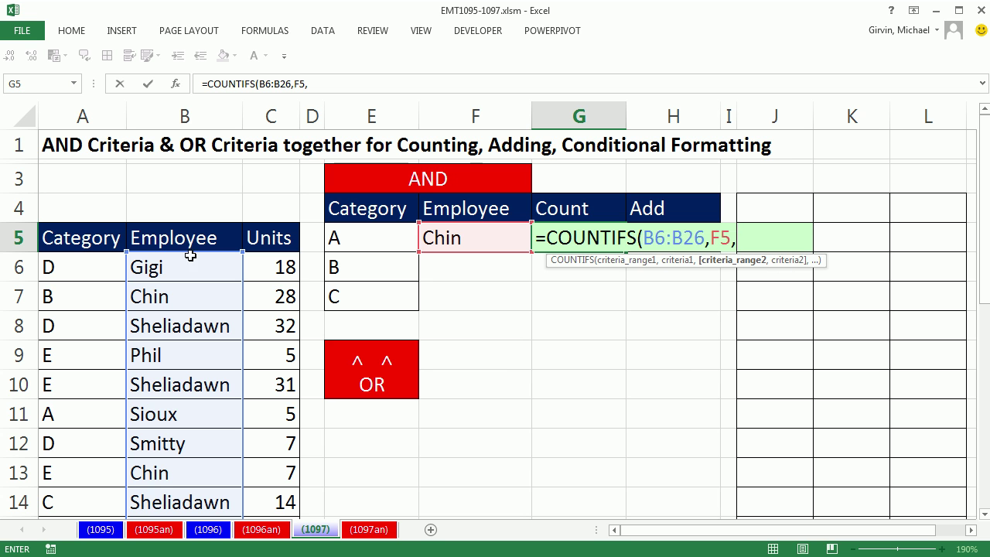
click(83, 271)
key(ctrl+shift+Down)
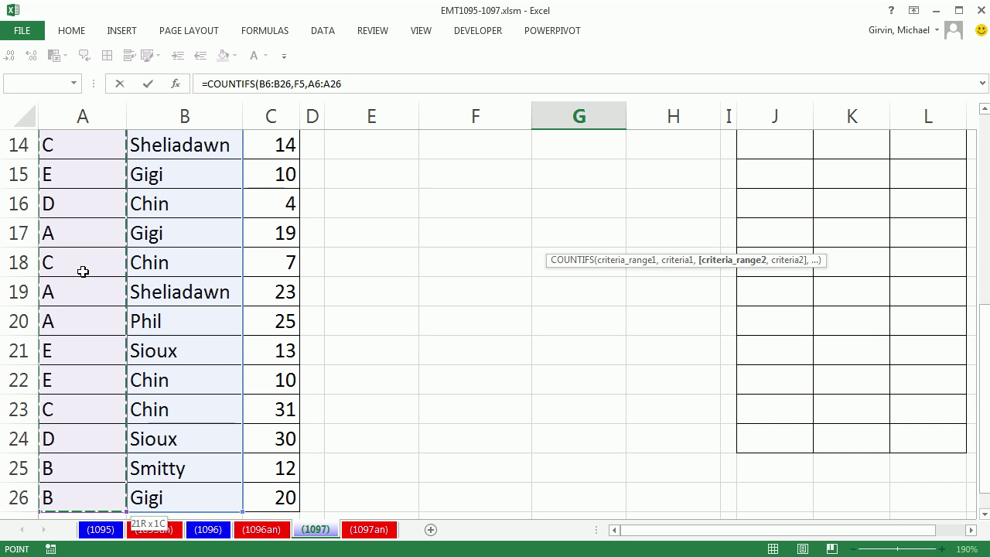
key(ctrl+BackSpace)
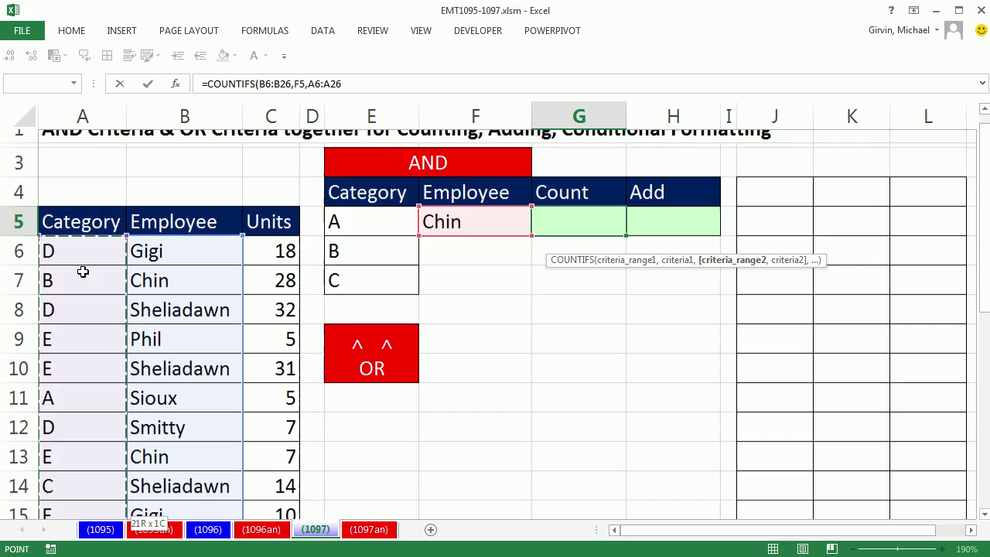
text(,)
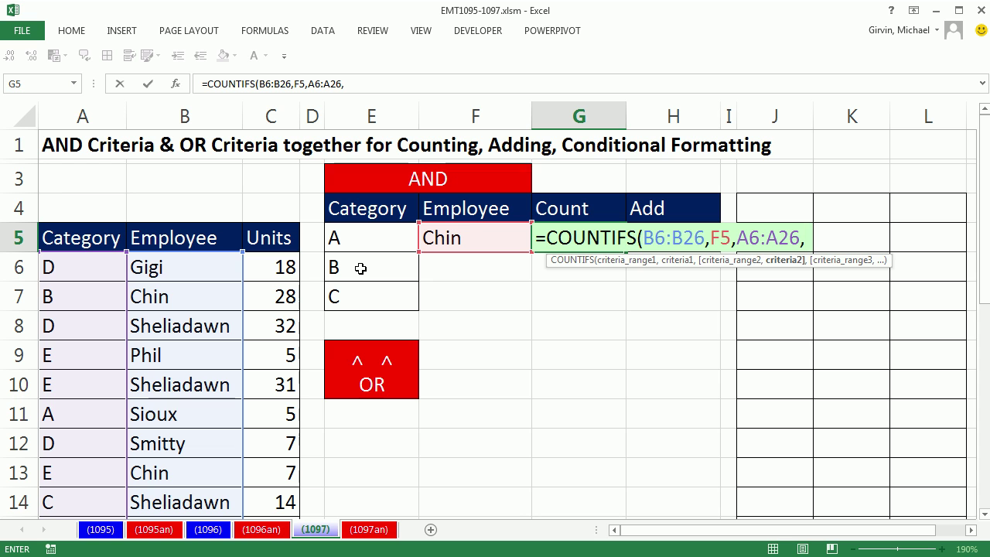
drag(368, 238, 367, 297)
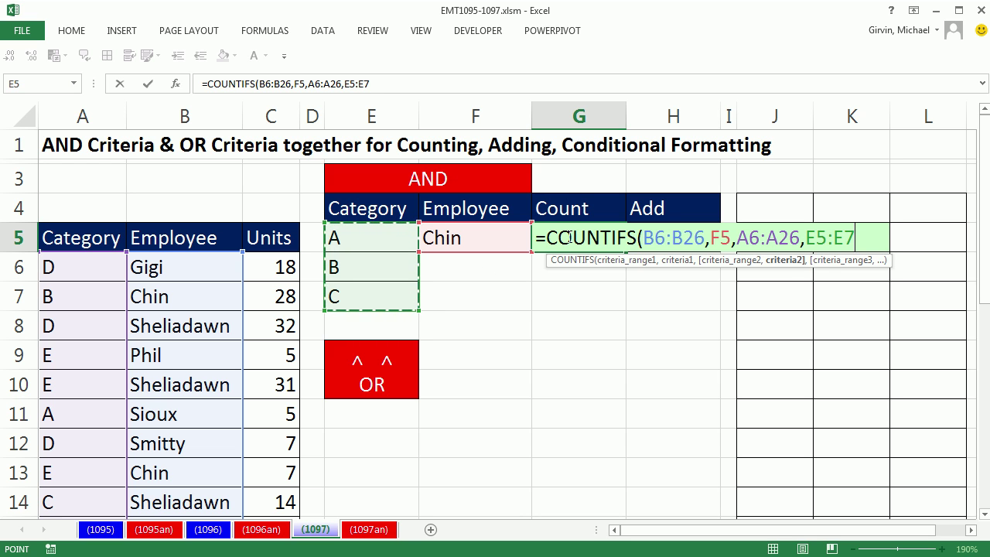
text())
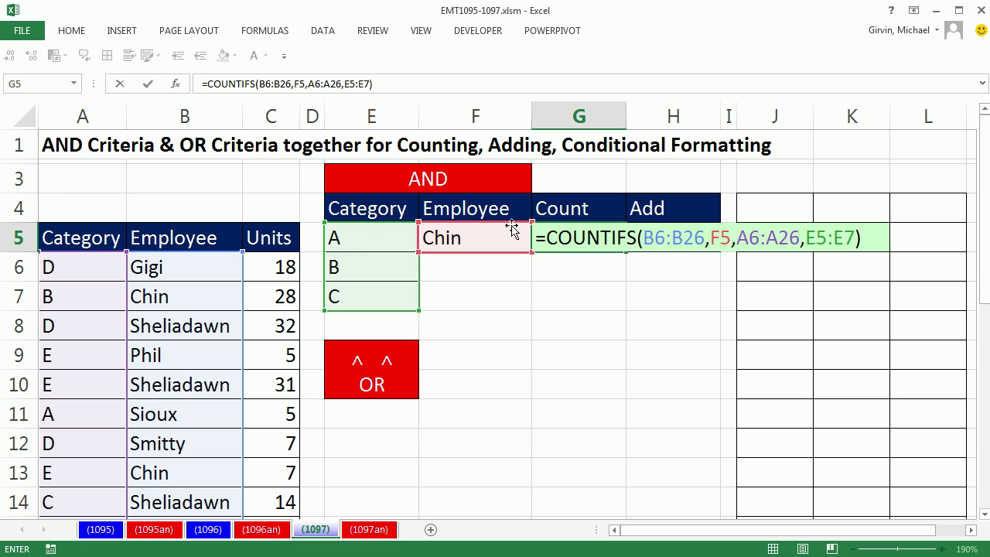
drag(885, 237, 322, 233)
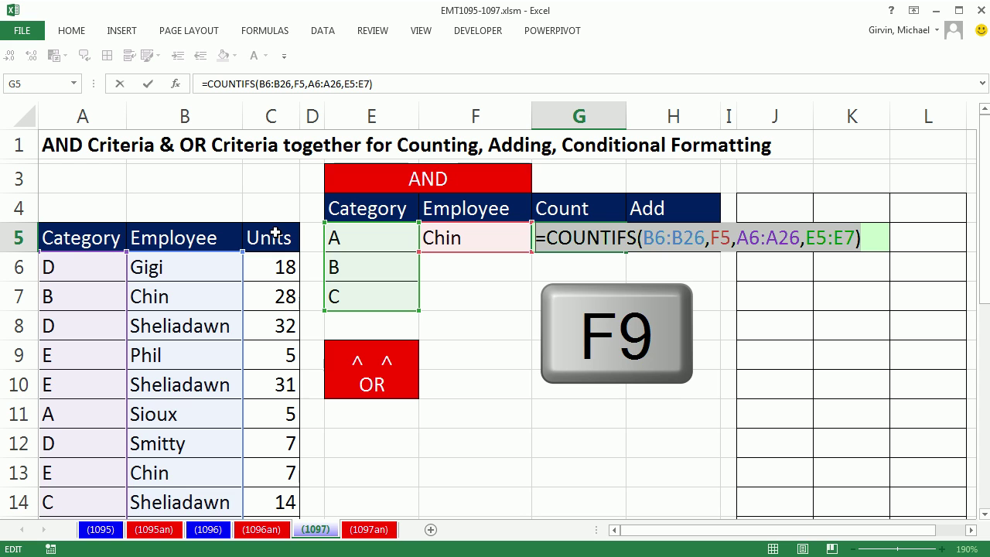
key(F9)
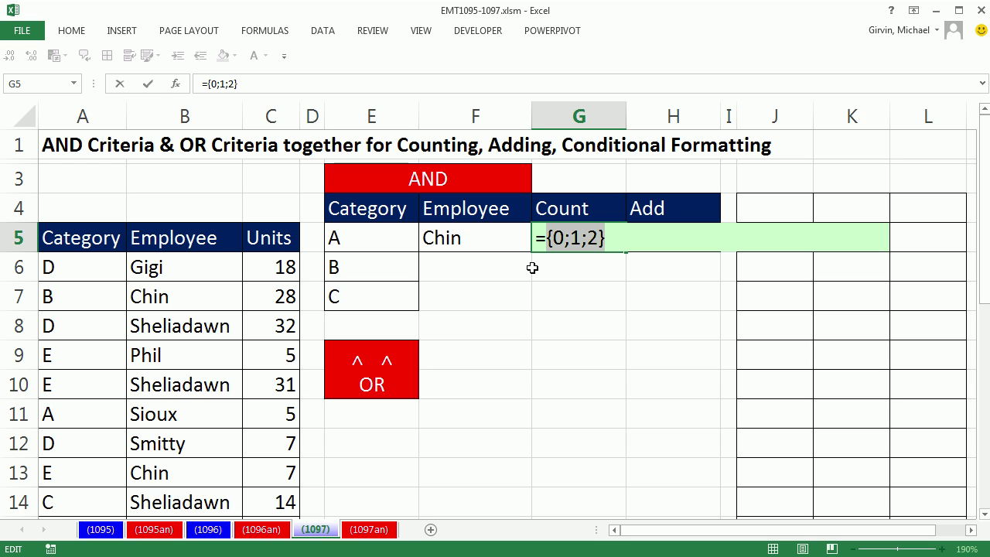
key(ctrl+z)
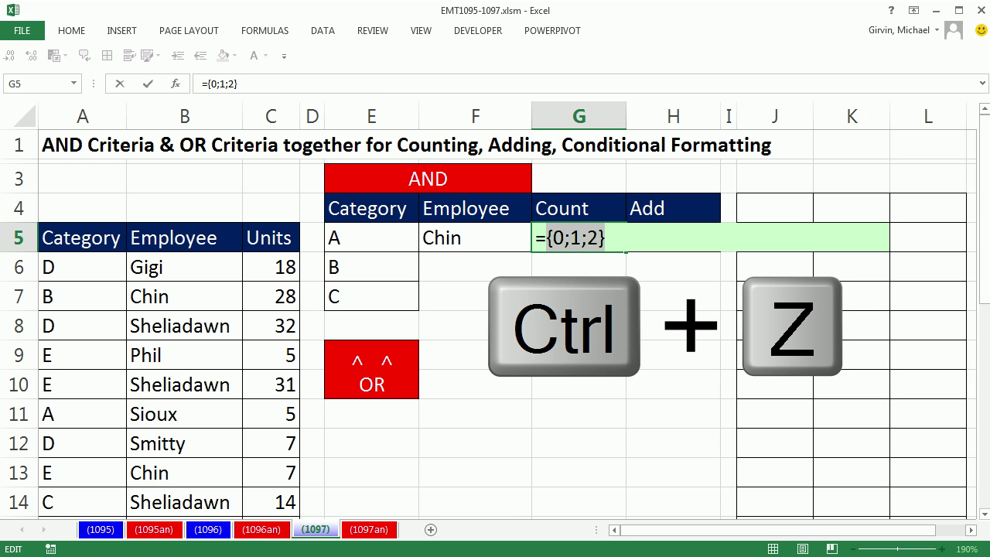
click(548, 237)
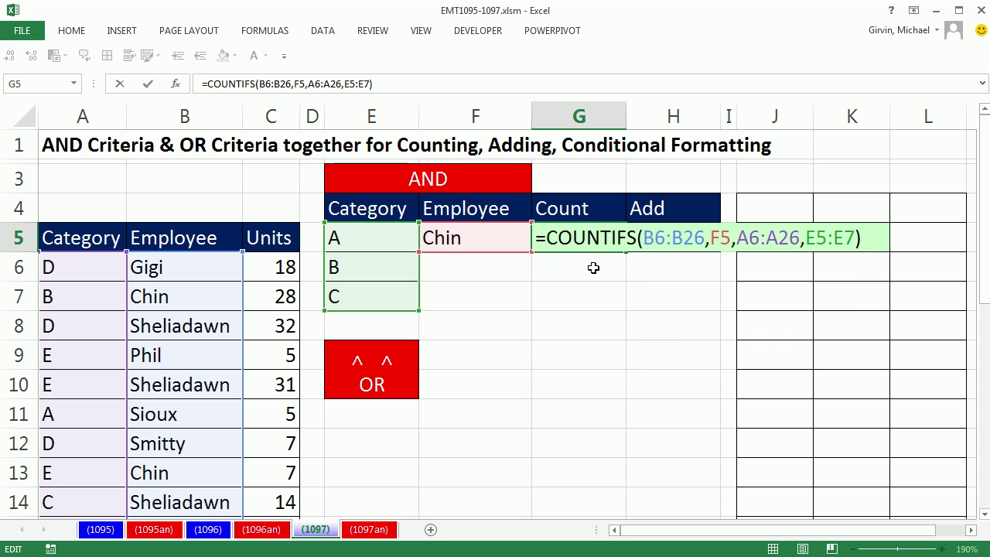
Step: Wrap G5's COUNTIFS in SUMPRODUCT and enter it, giving a count of 3
text(sum)
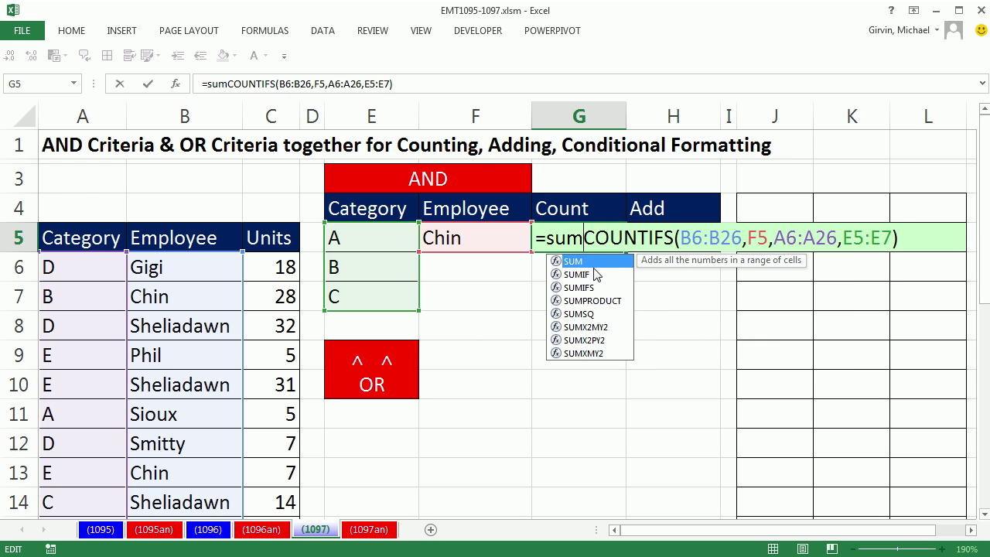
text(p)
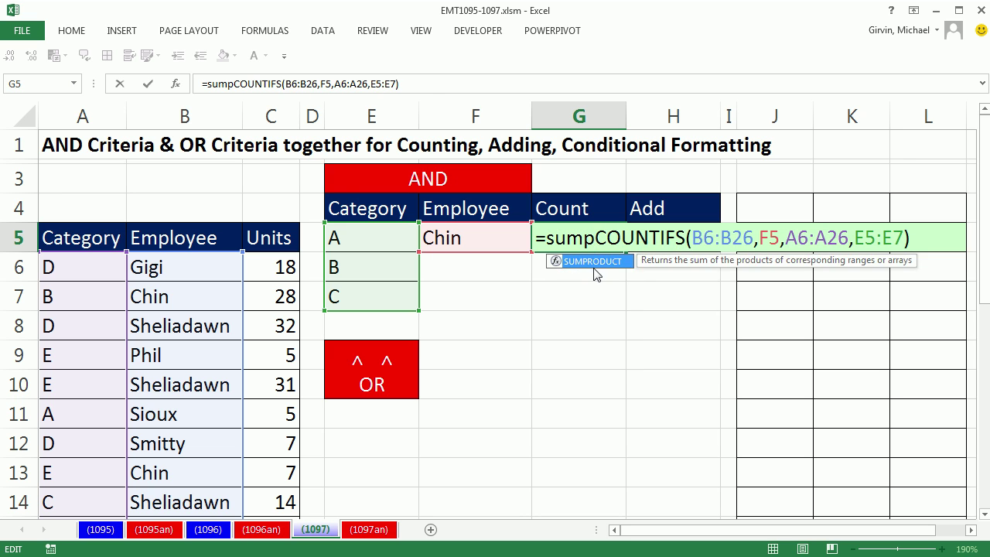
key(Tab)
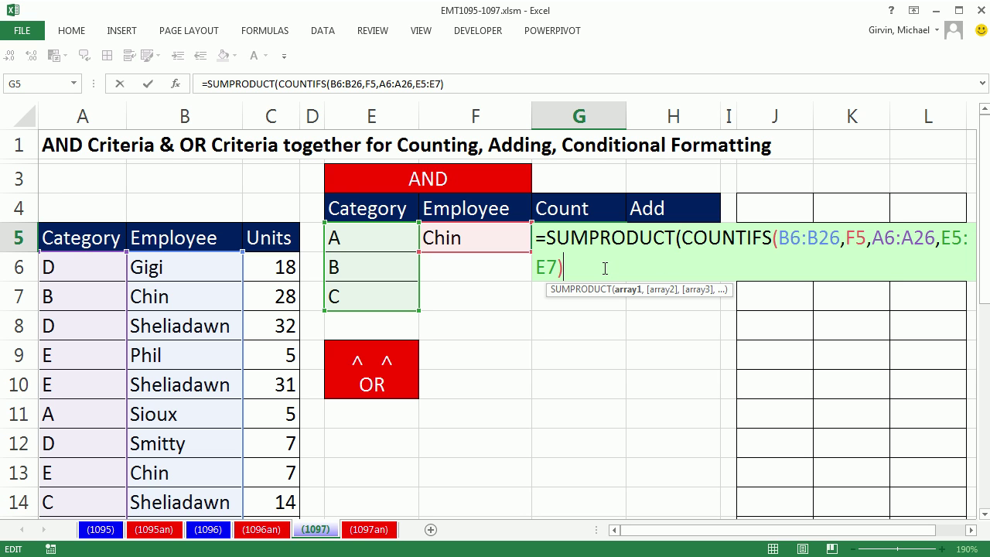
click(605, 268)
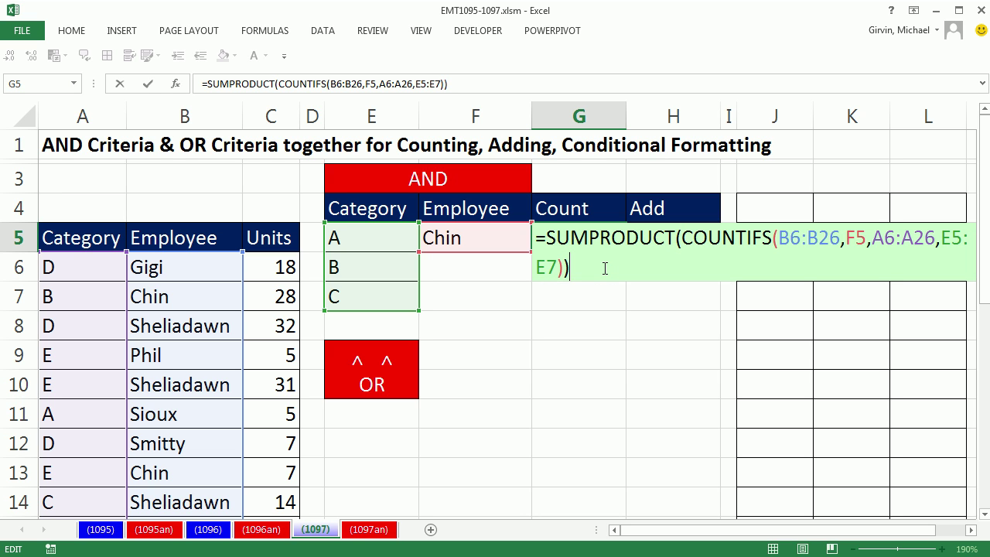
key(Return)
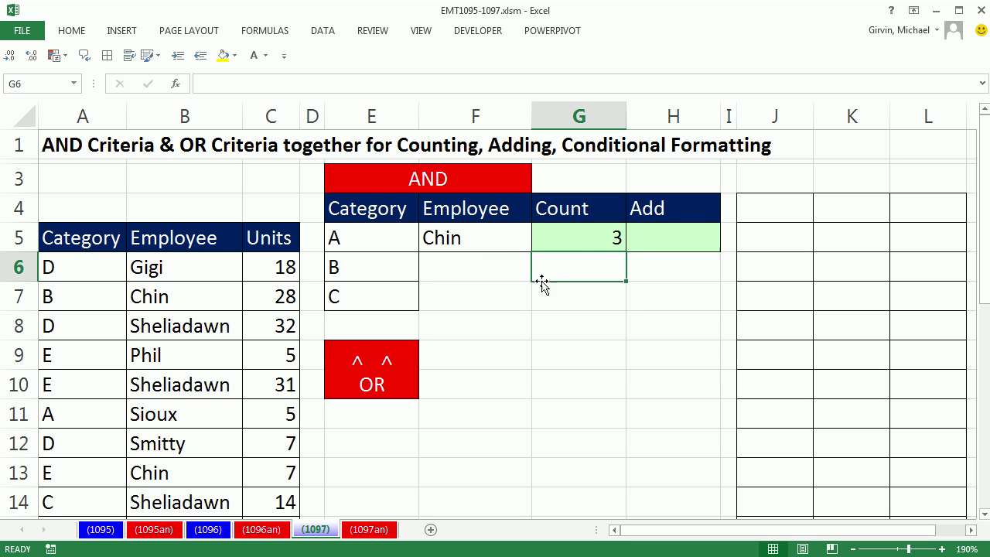
click(679, 240)
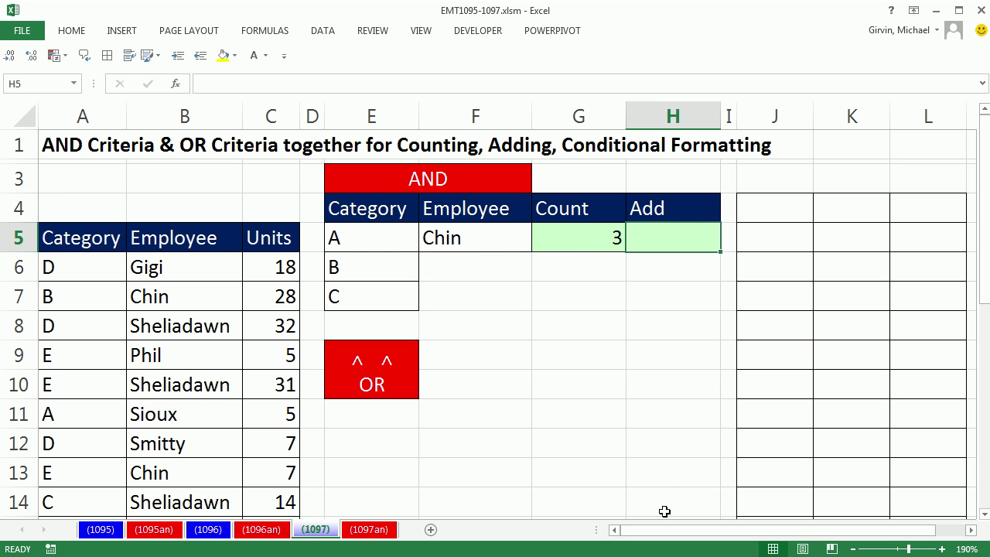
Step: In H5, start =SUMIFS with sum range C6:C26, employee range B6:B26 and criterion F5
text(=sumifs)
key(Tab)
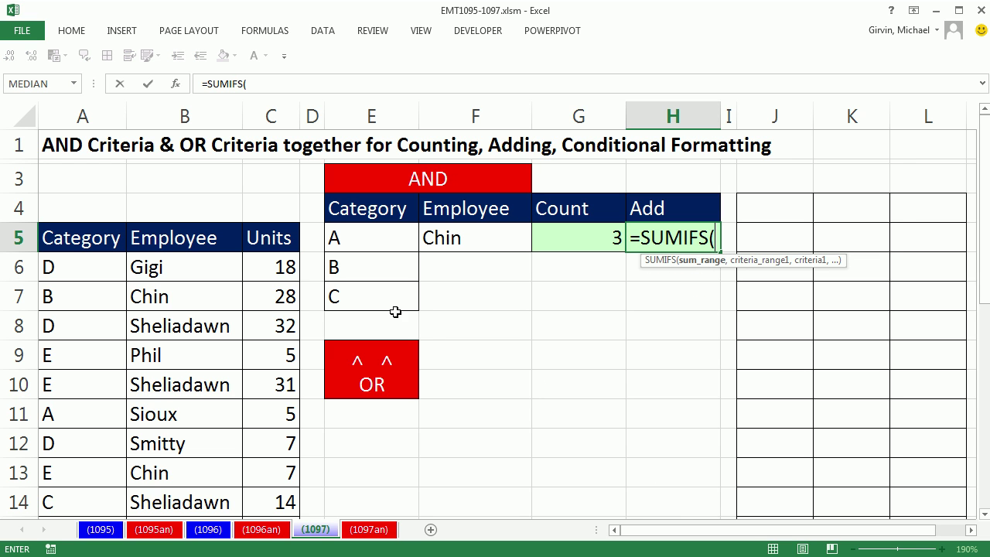
click(278, 267)
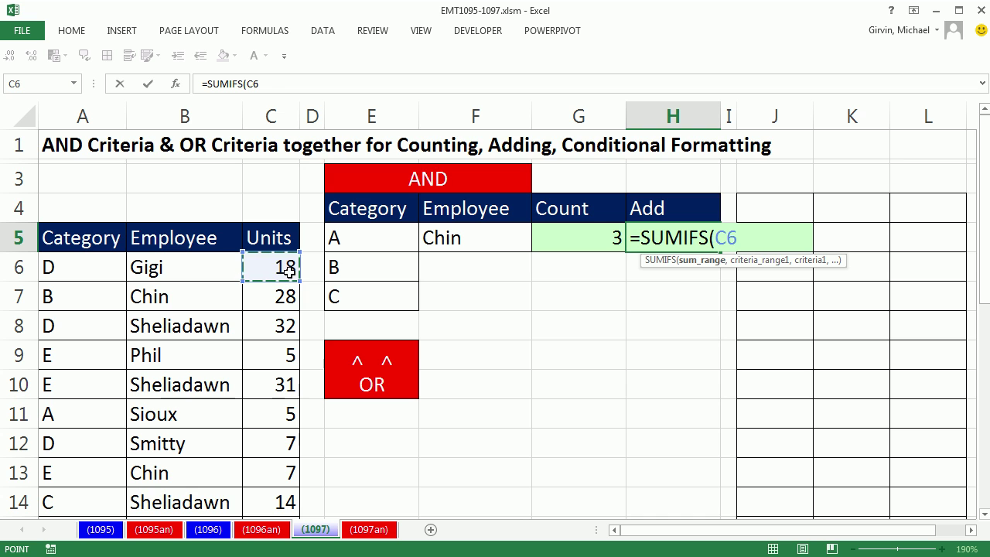
key(ctrl+shift+Down)
key(ctrl+BackSpace)
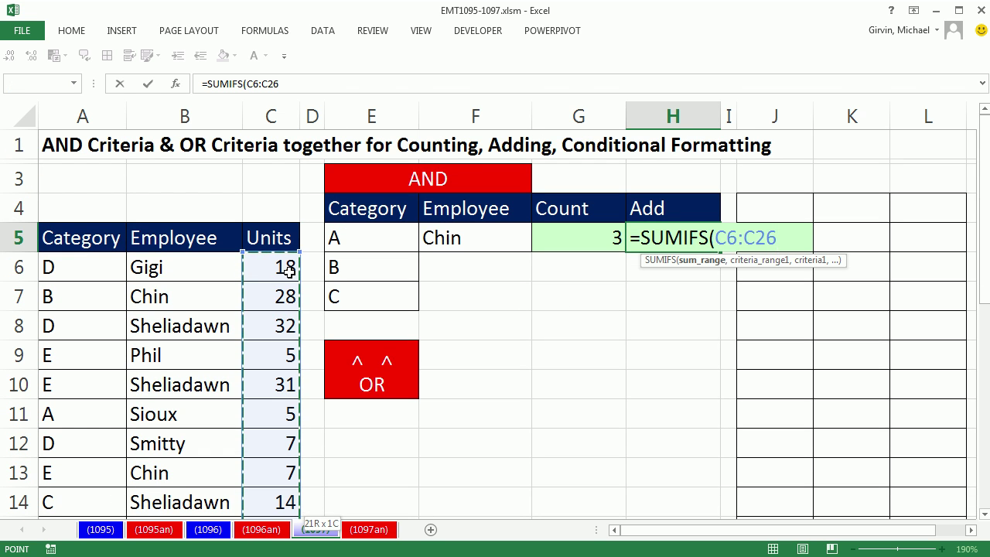
text(,)
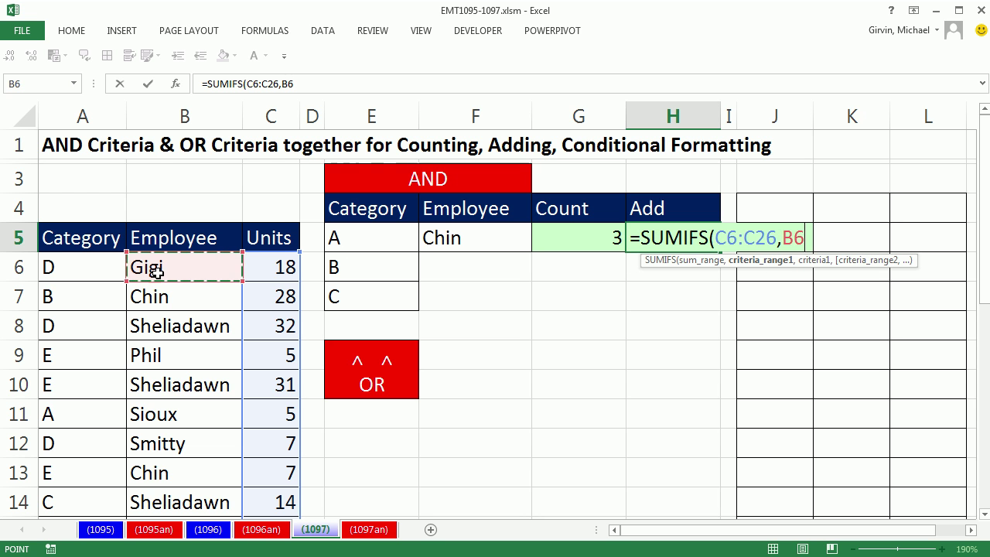
key(ctrl+shift+Down)
key(ctrl+BackSpace)
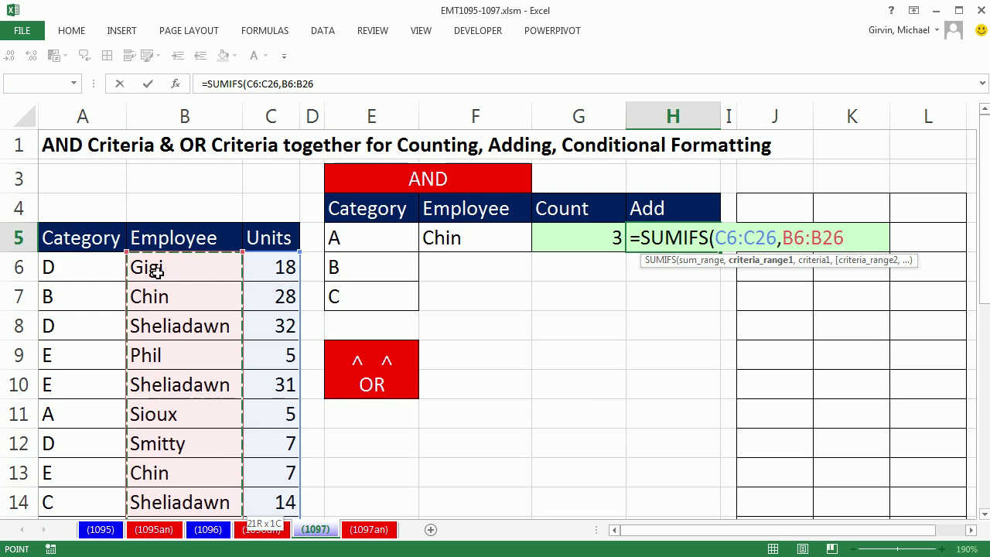
text(,)
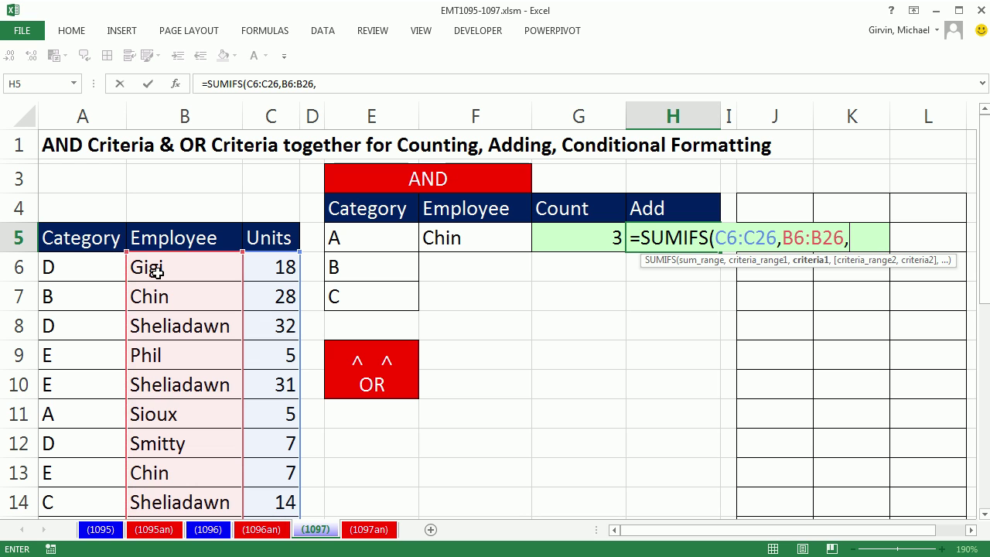
click(445, 240)
text(,)
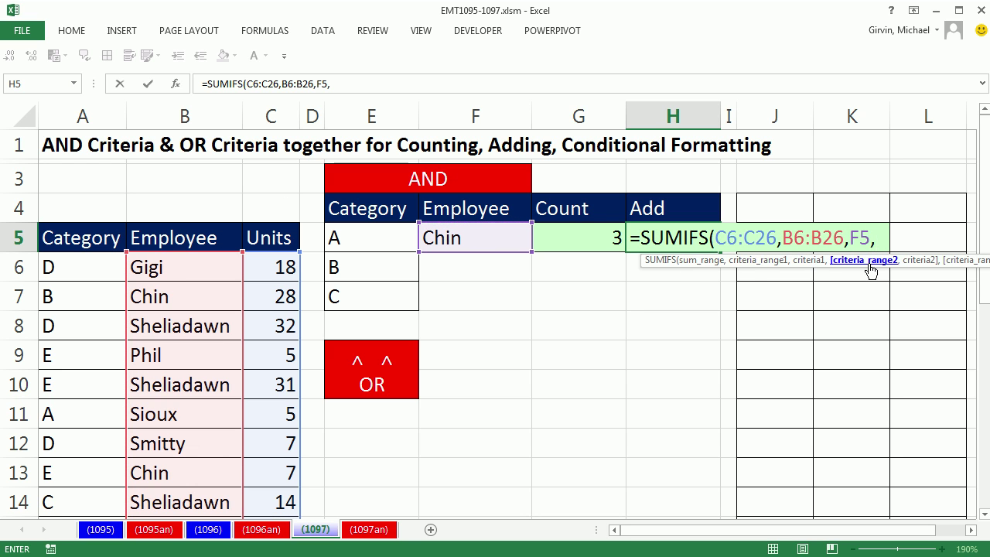
Step: Add category range A6:A26 with criteria E5:E7 and close the SUMIFS parenthesis
click(64, 273)
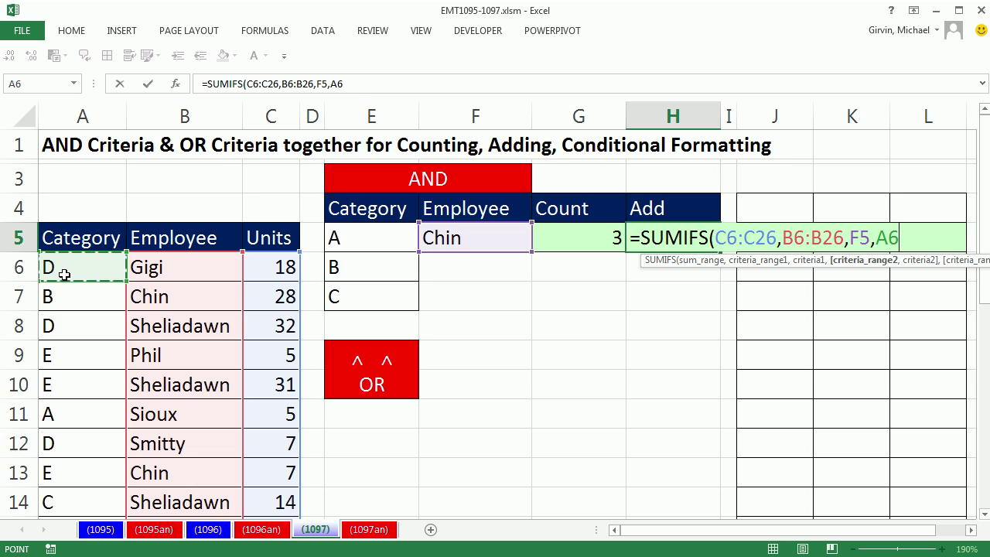
key(ctrl+shift+Down)
text(,)
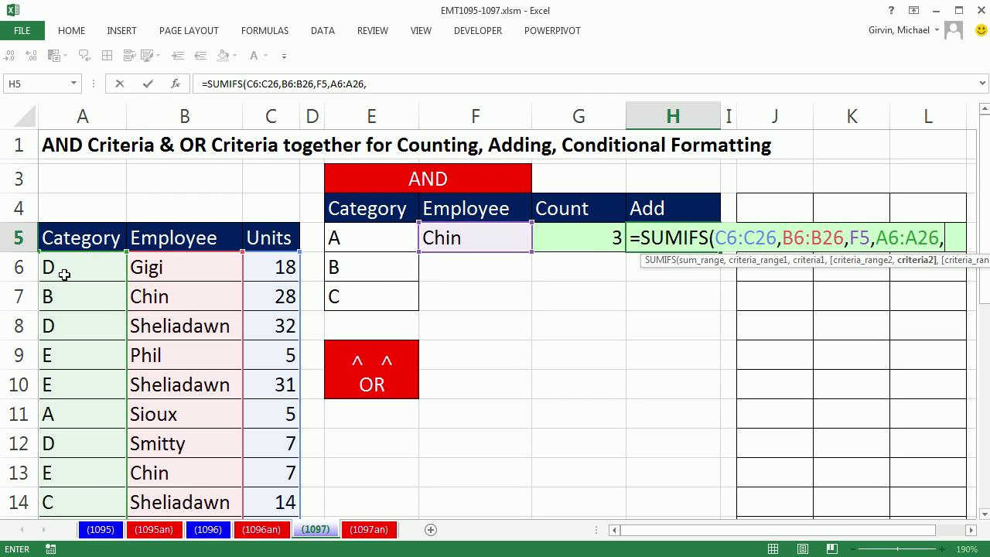
drag(642, 262, 436, 288)
drag(361, 236, 359, 296)
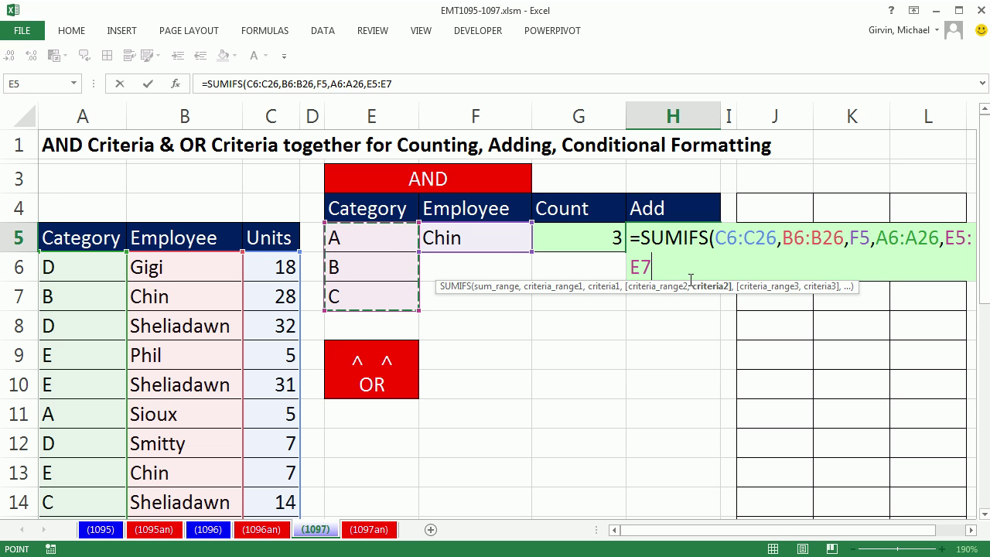
text())
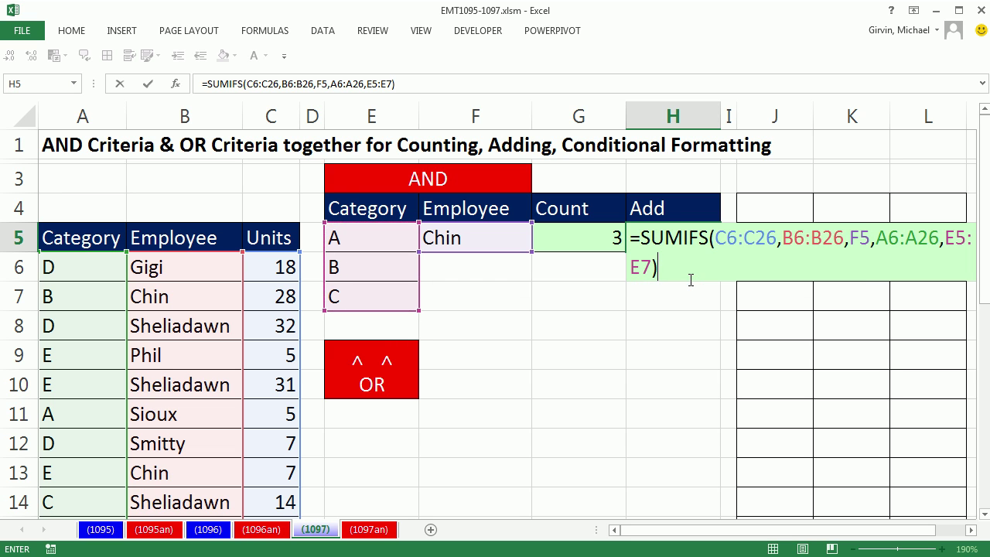
click(642, 238)
click(697, 284)
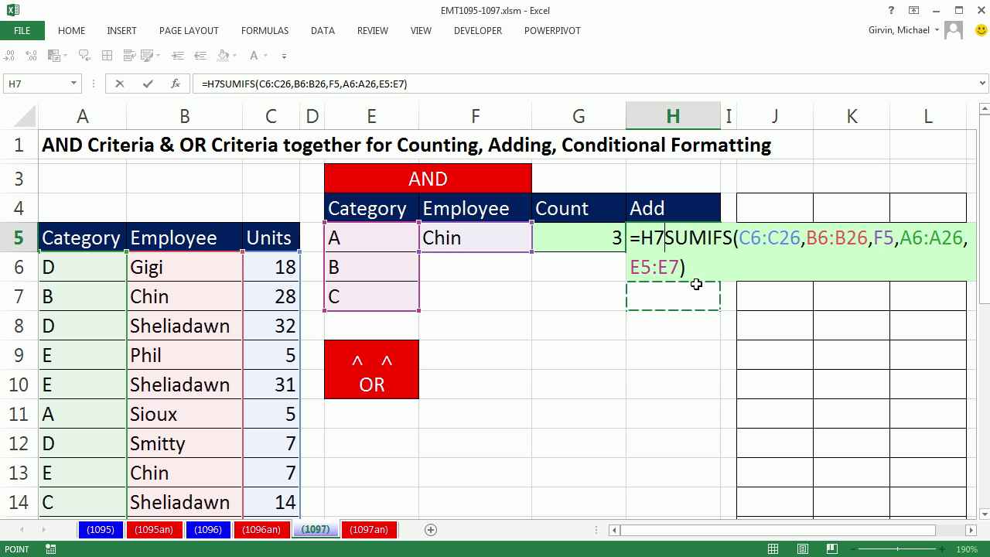
Step: Remove the stray H7, preview the SUMIFS as {0;28;38} with F9, then undo
key(BackSpace)
key(BackSpace)
key(shift+End)
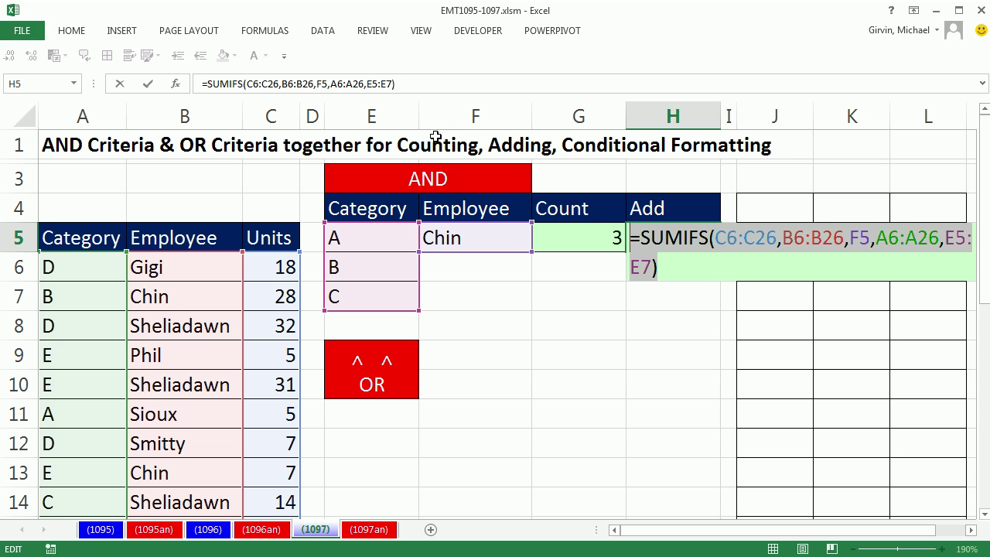
key(F9)
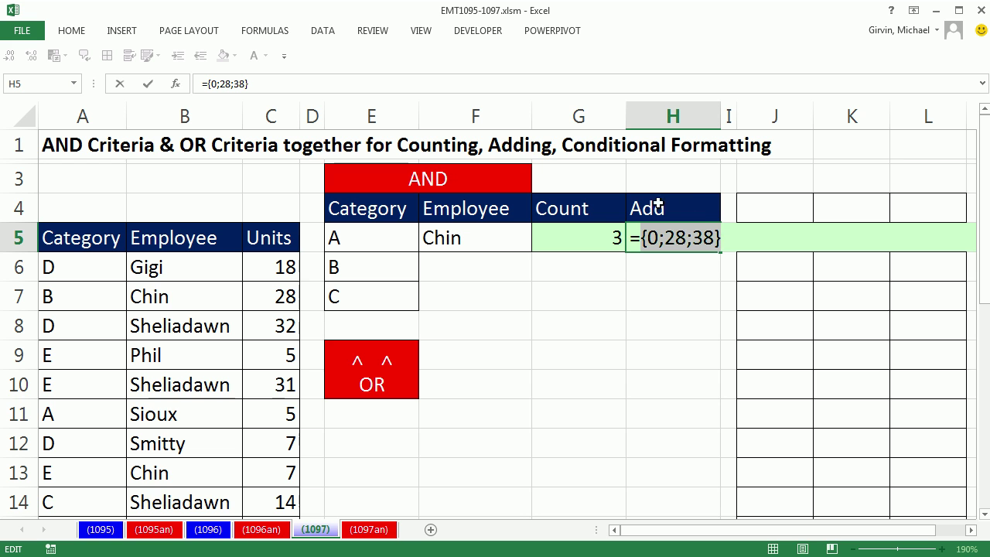
key(ctrl+z)
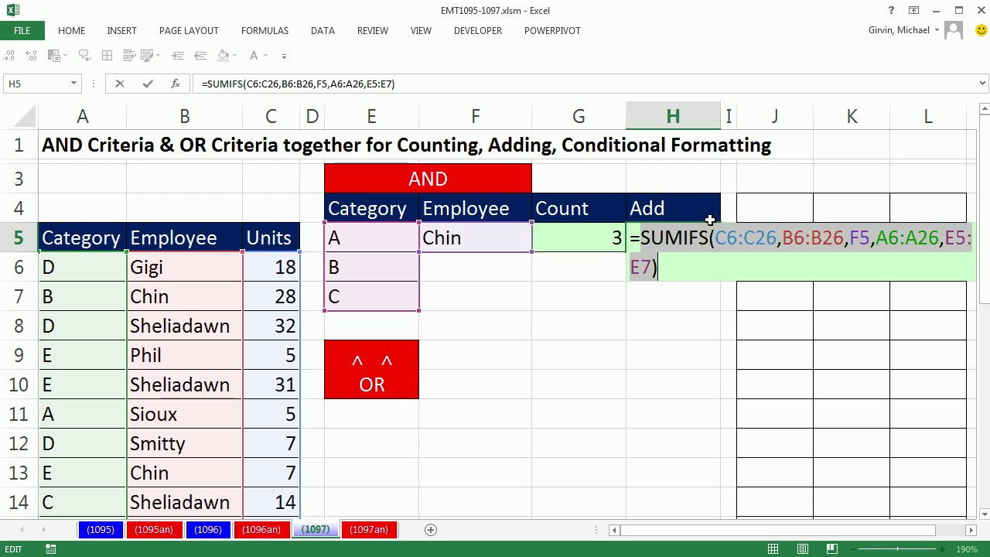
Step: Wrap H5's SUMIFS in SUMPRODUCT and enter it, totalling 66
click(643, 238)
text(sump)
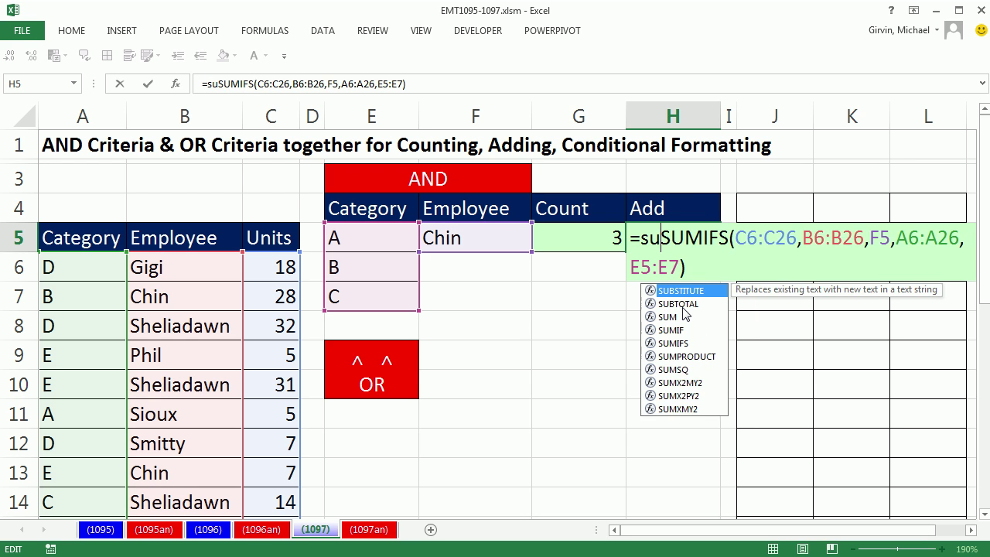
key(Tab)
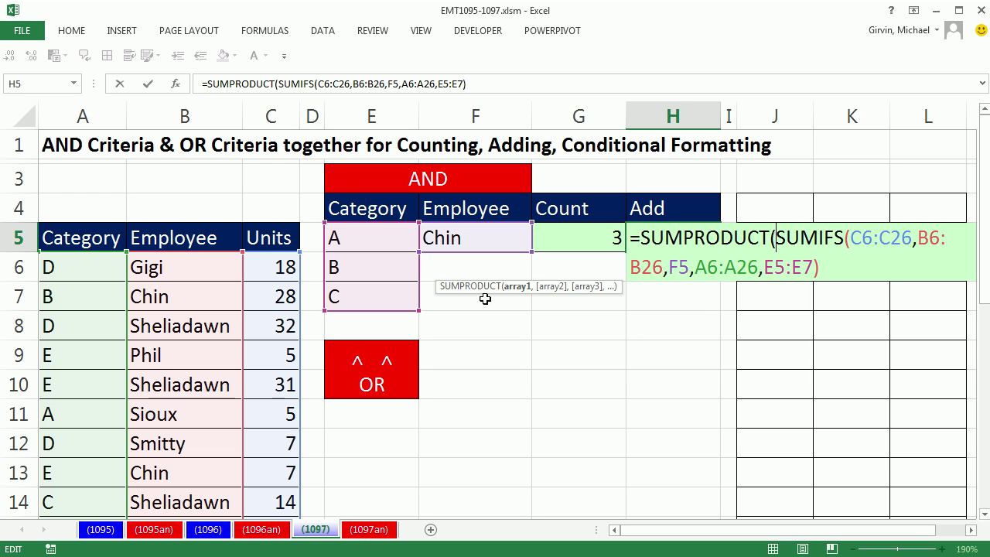
click(835, 268)
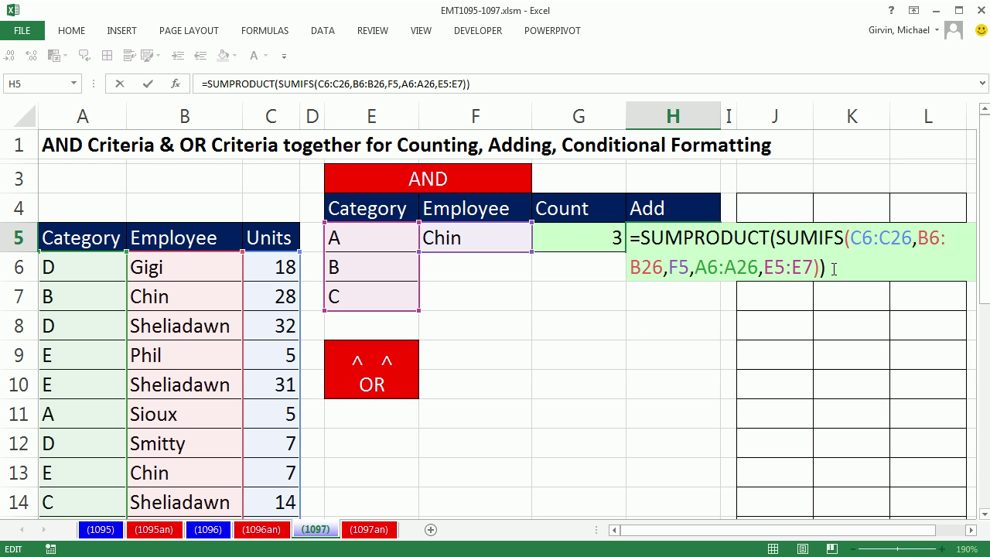
key(Return)
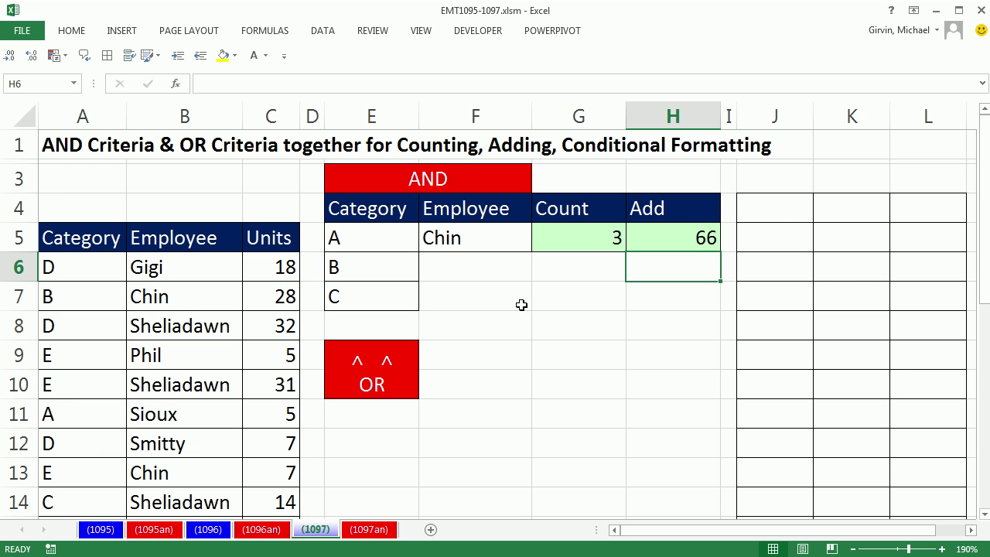
click(770, 207)
drag(771, 207, 889, 317)
scroll(810, 469, down, 2)
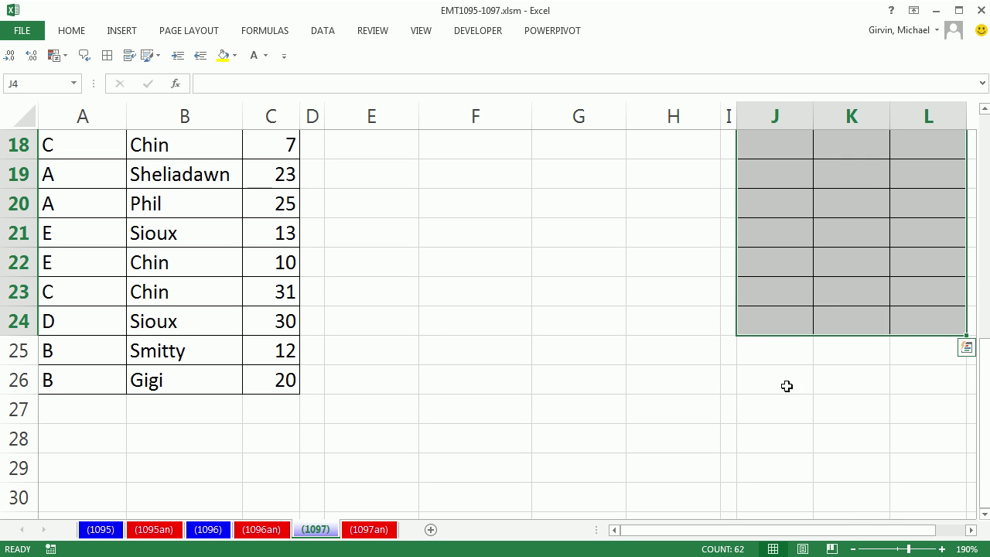
drag(767, 337, 769, 378)
scroll(727, 395, up, 6)
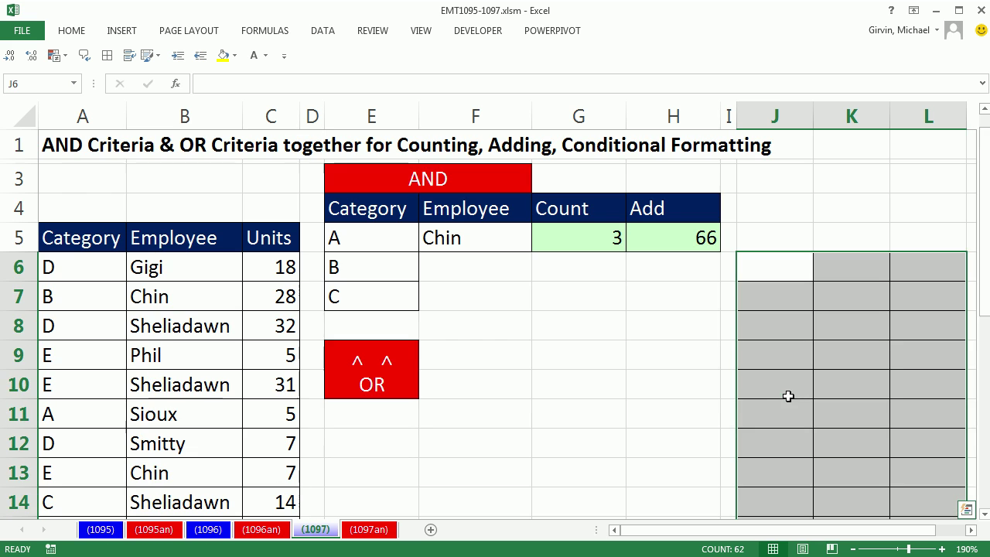
click(760, 270)
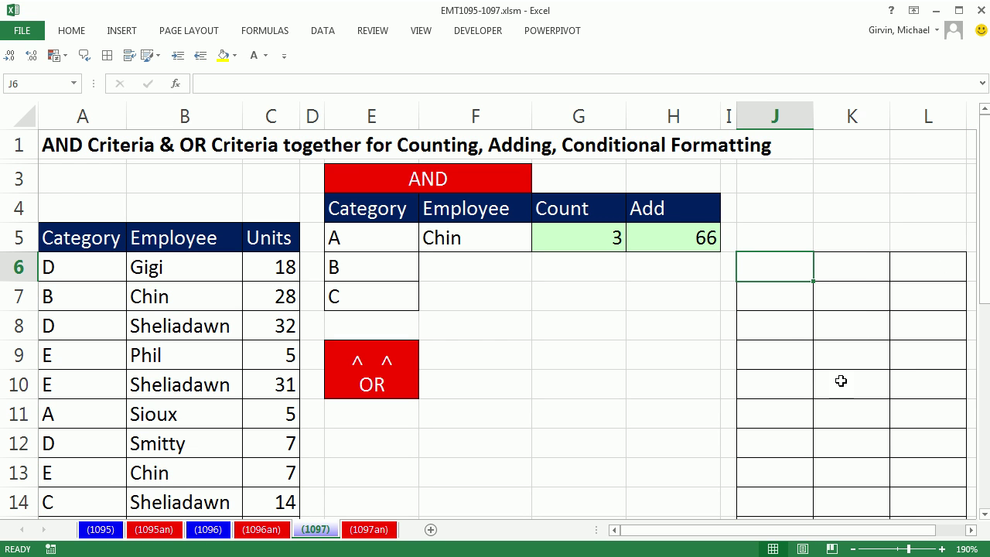
drag(58, 294, 256, 296)
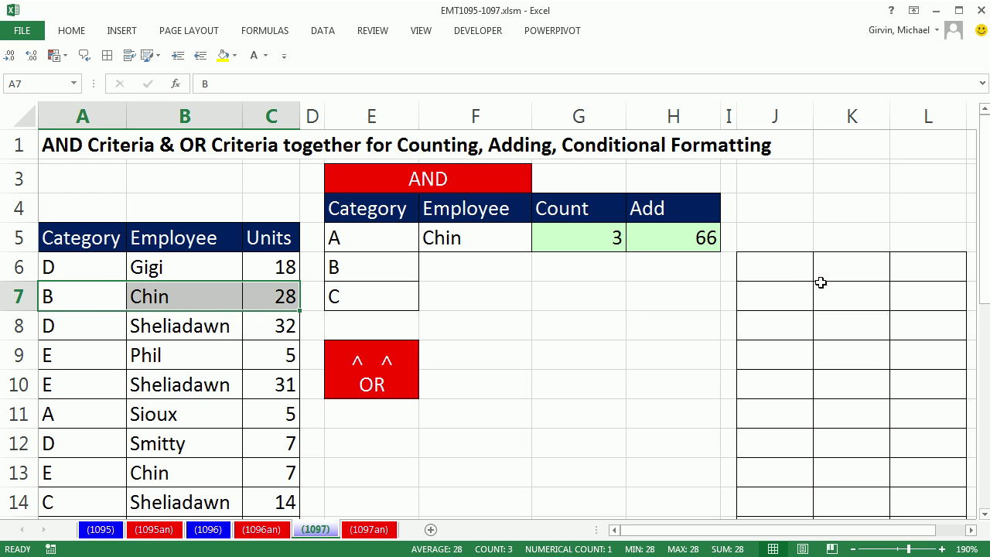
click(790, 274)
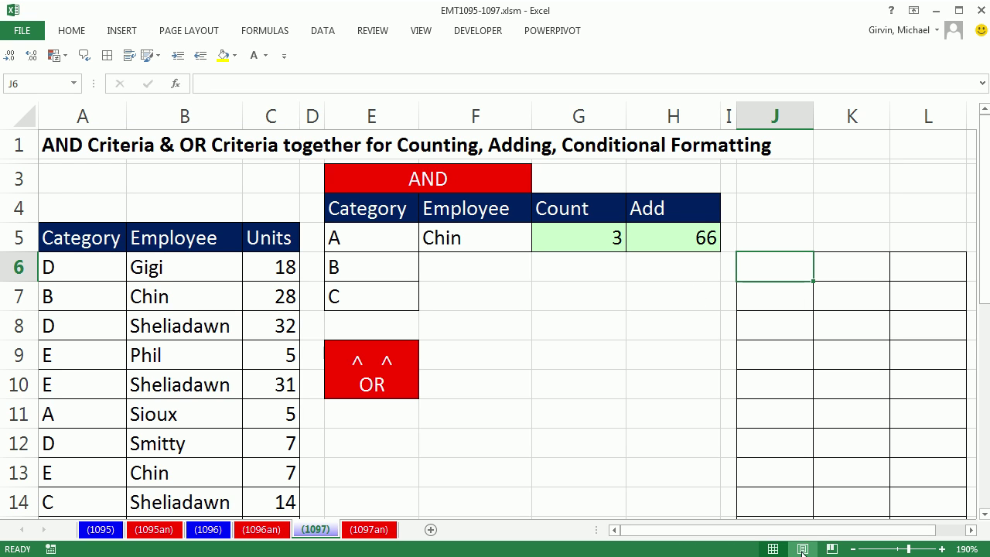
Step: In J6, type =AND($B6=$F$5,OR( using a column-locked B6 and absolute F5
text(=and)
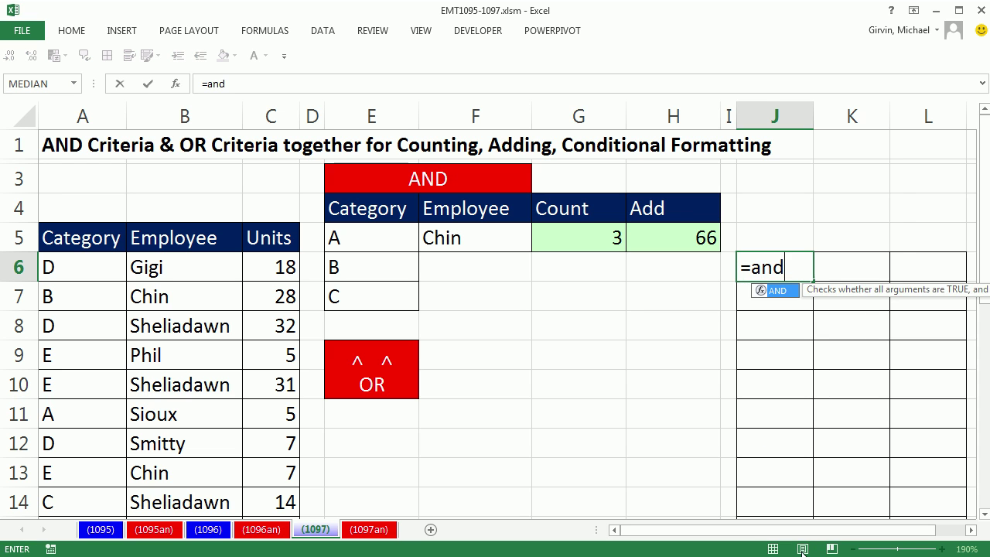
key(Tab)
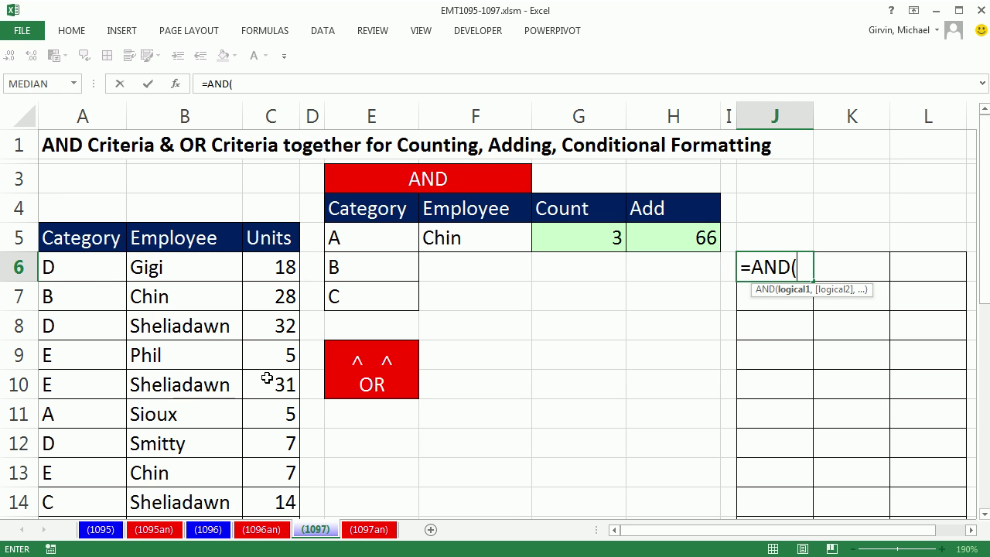
click(158, 280)
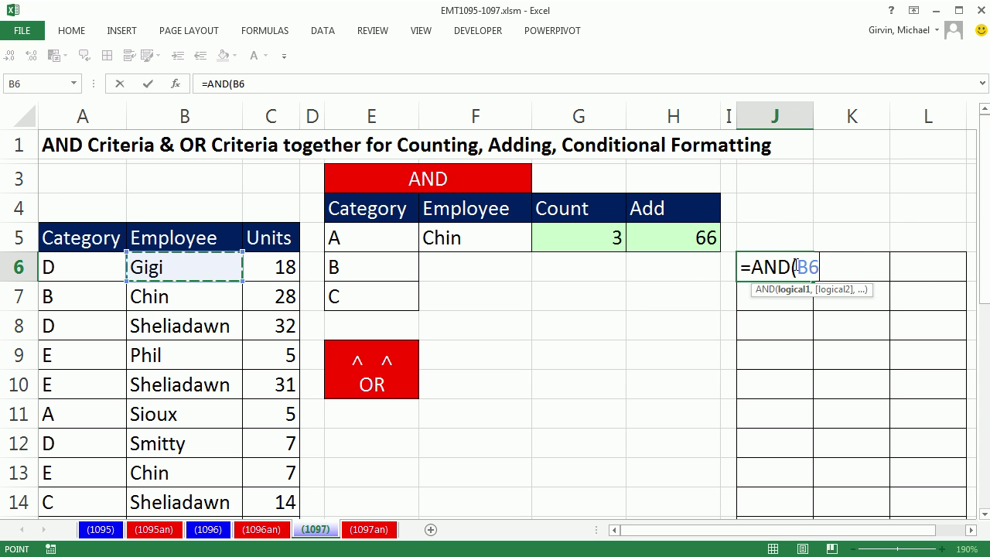
key(F4)
key(F4)
key(F4)
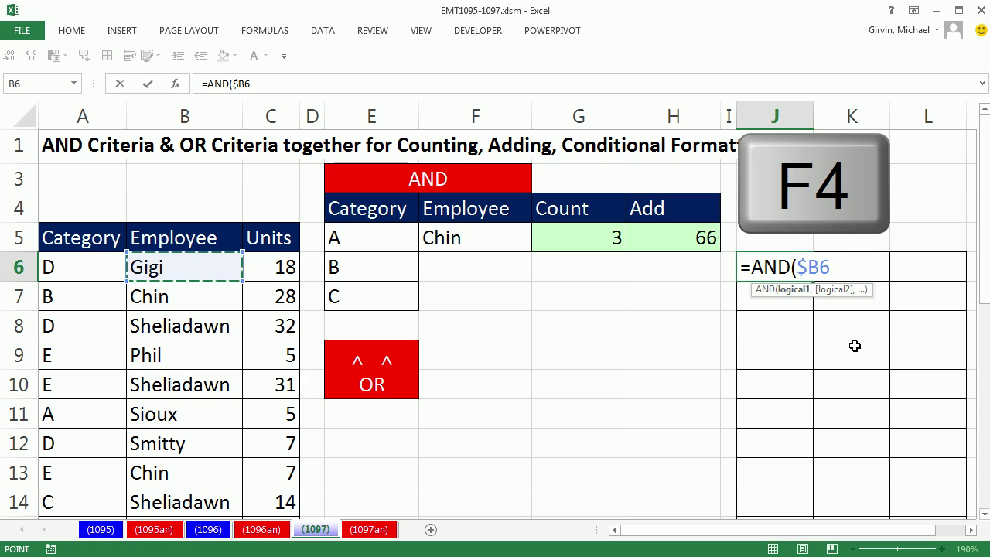
text(=)
click(481, 247)
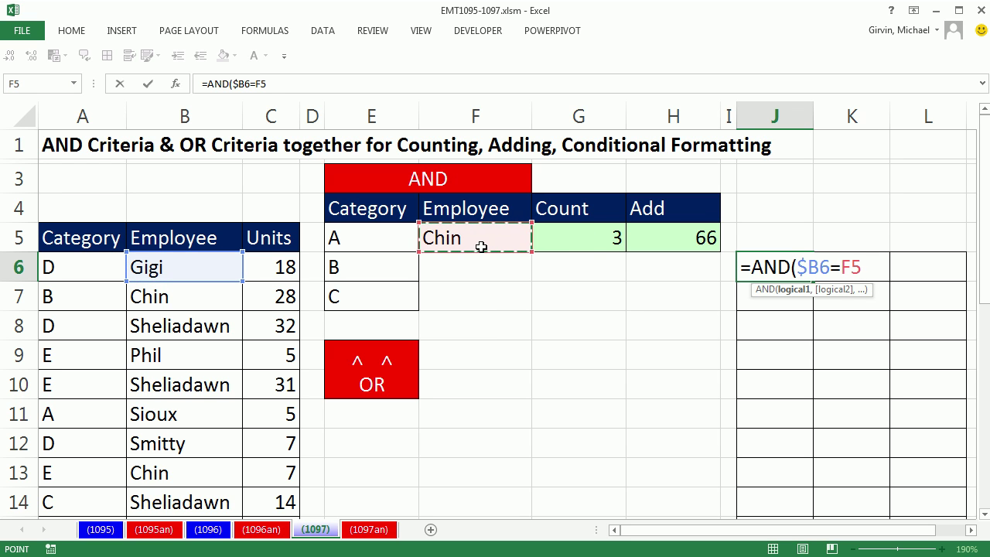
key(F4)
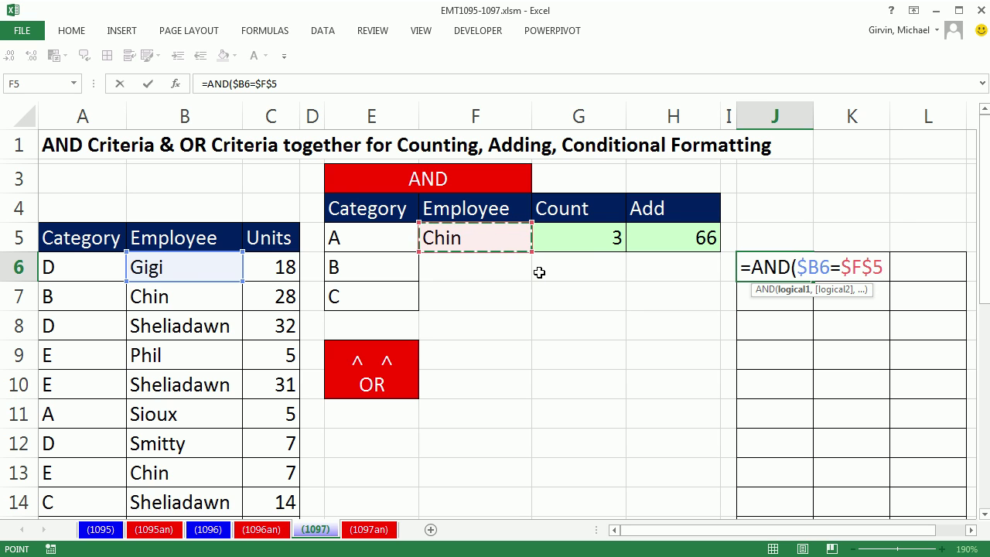
text(,)
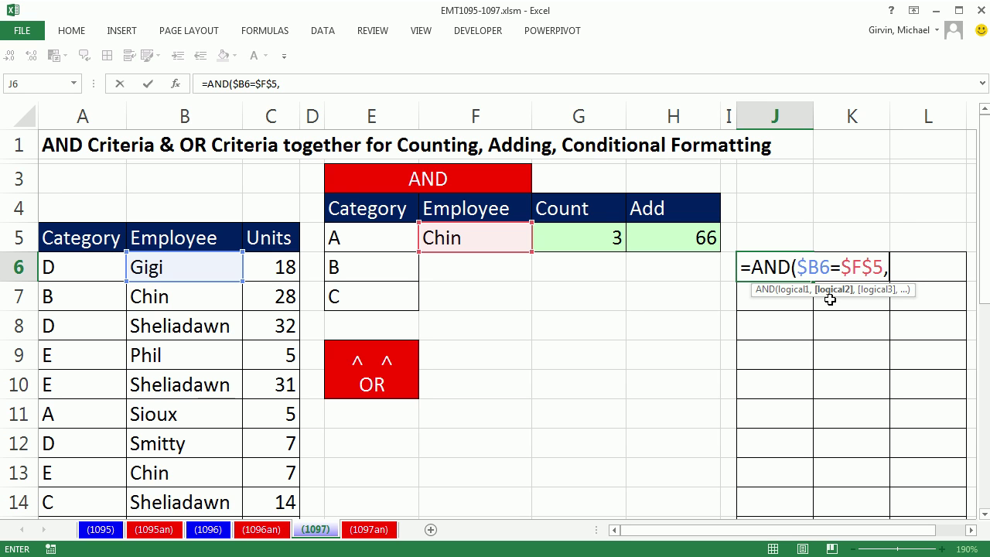
text(or)
key(Tab)
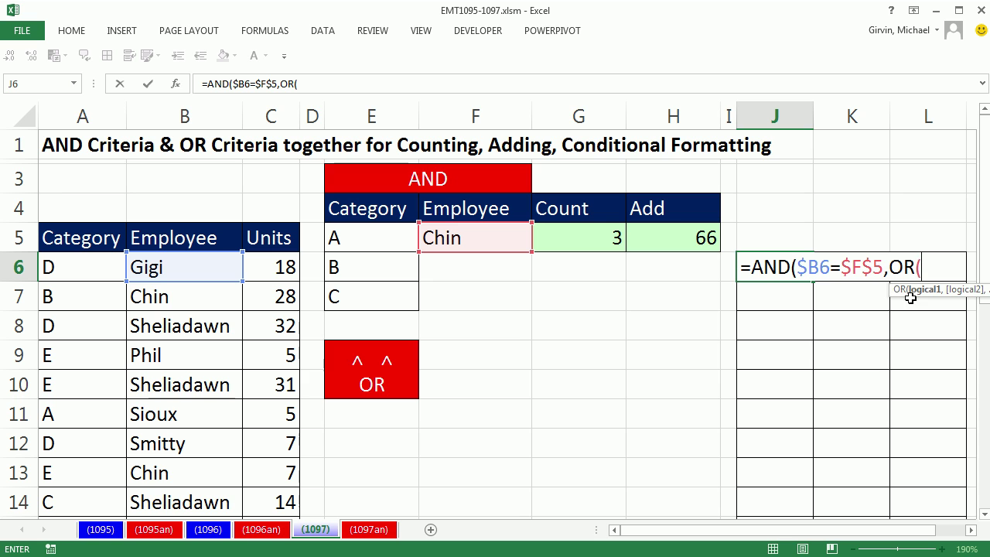
click(889, 267)
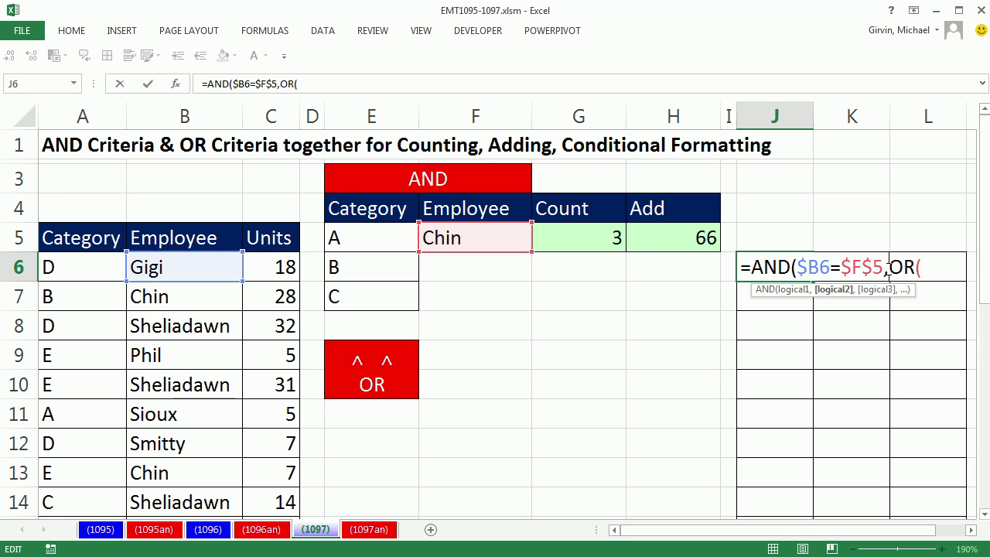
click(925, 271)
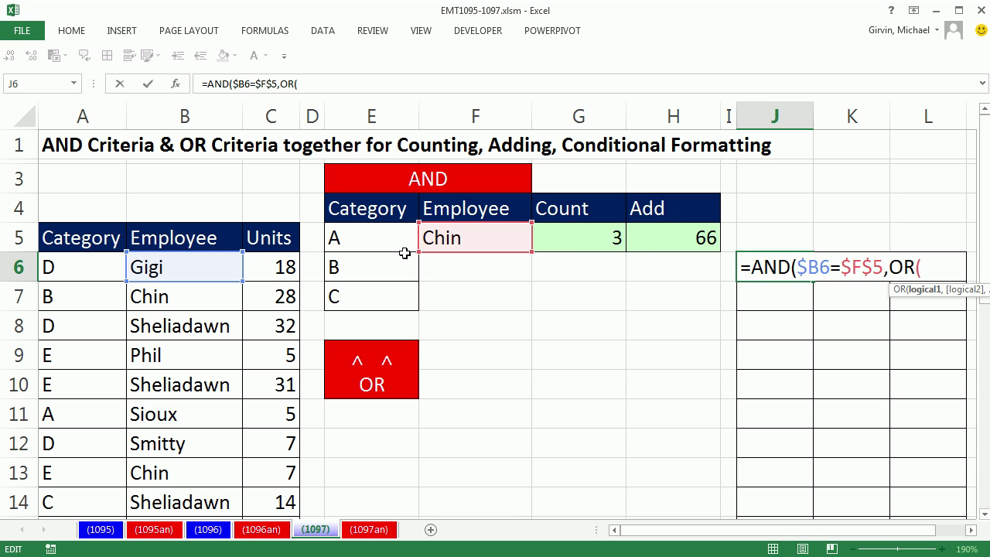
Step: Finish J6 as array formula {=AND($B6=$F$5,OR($A6=$E$5:$E$7))}, checking the comparison with F9
click(75, 276)
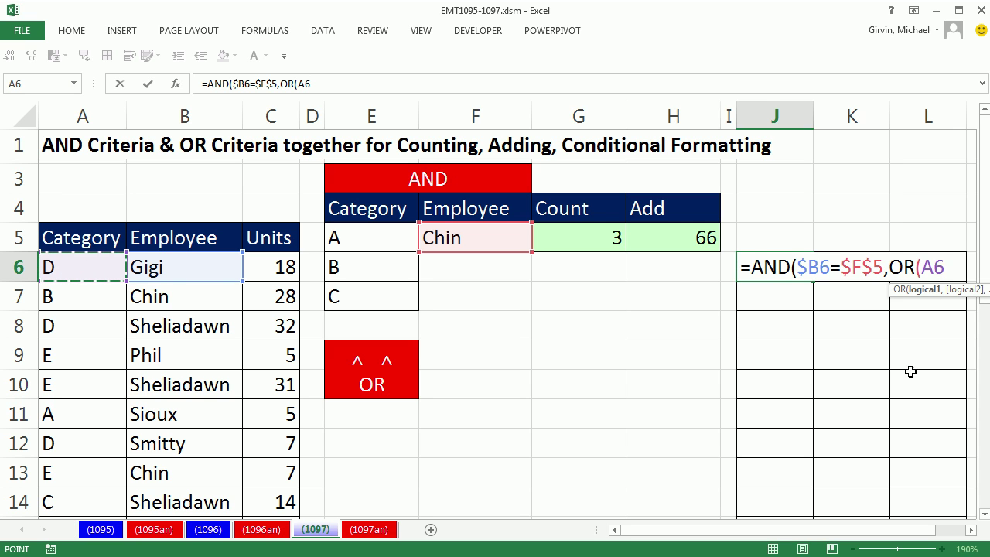
key(F4)
key(F4)
key(F4)
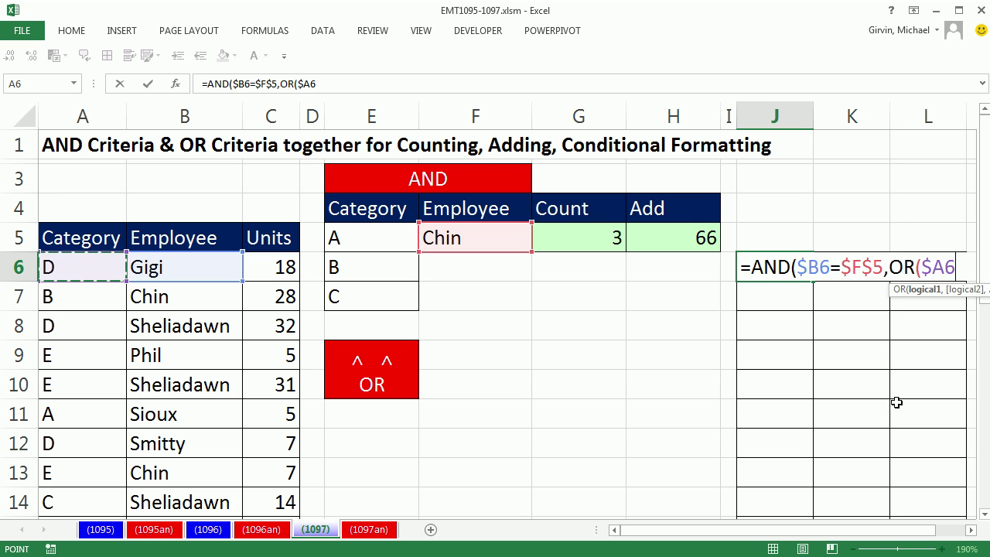
text(=)
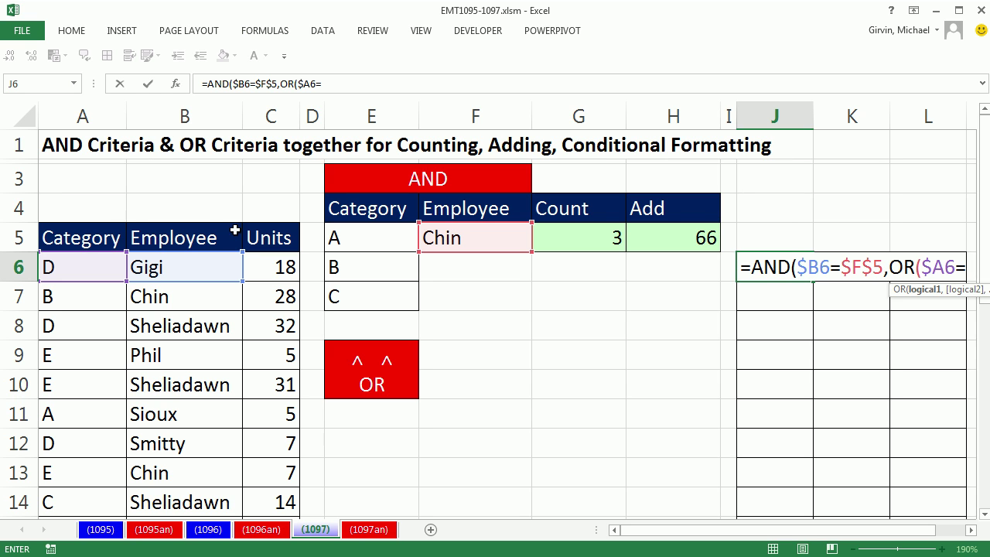
drag(369, 237, 398, 307)
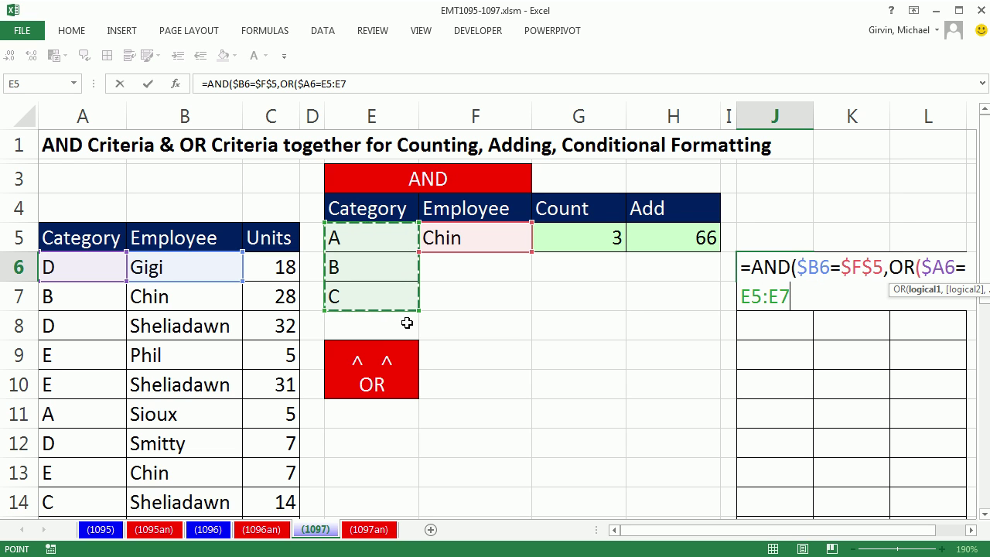
key(F4)
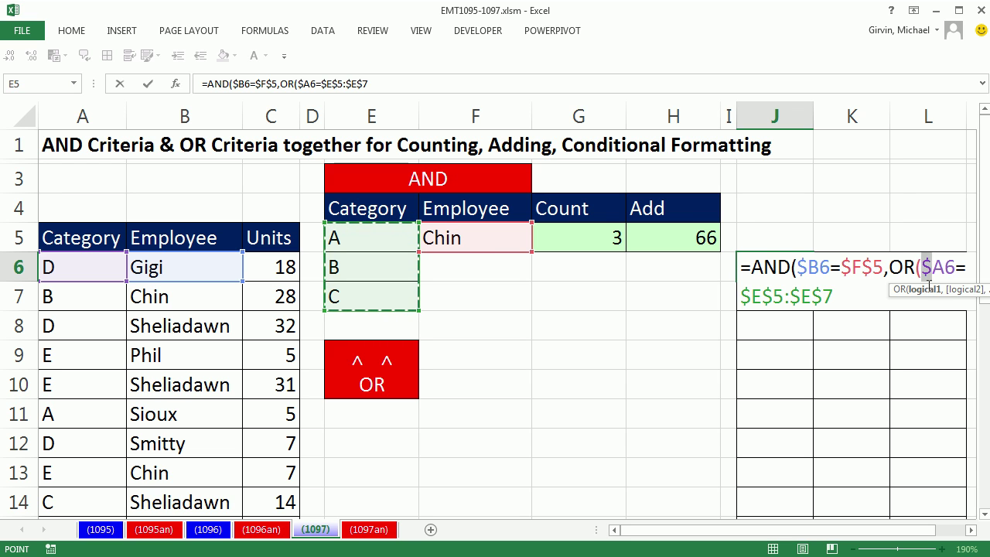
drag(922, 267, 836, 298)
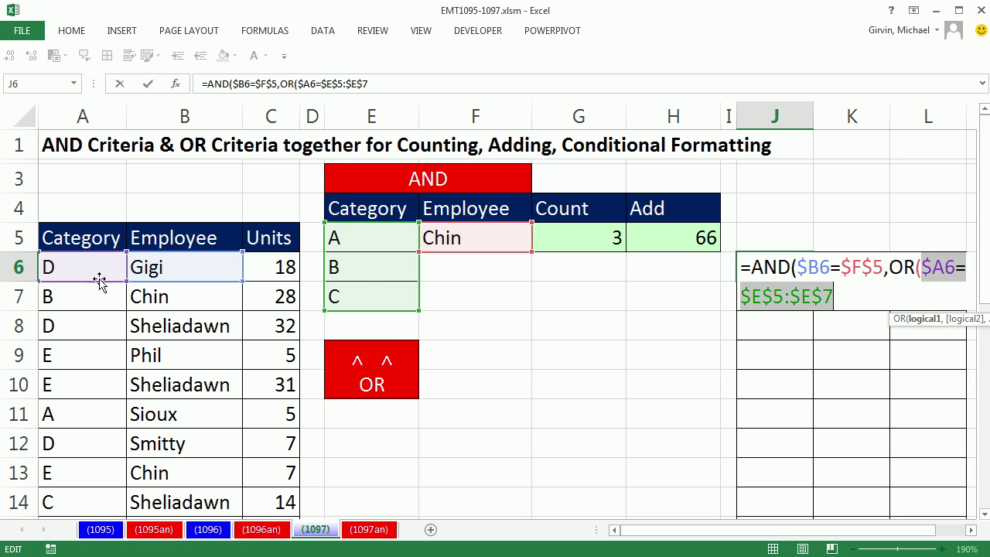
key(F9)
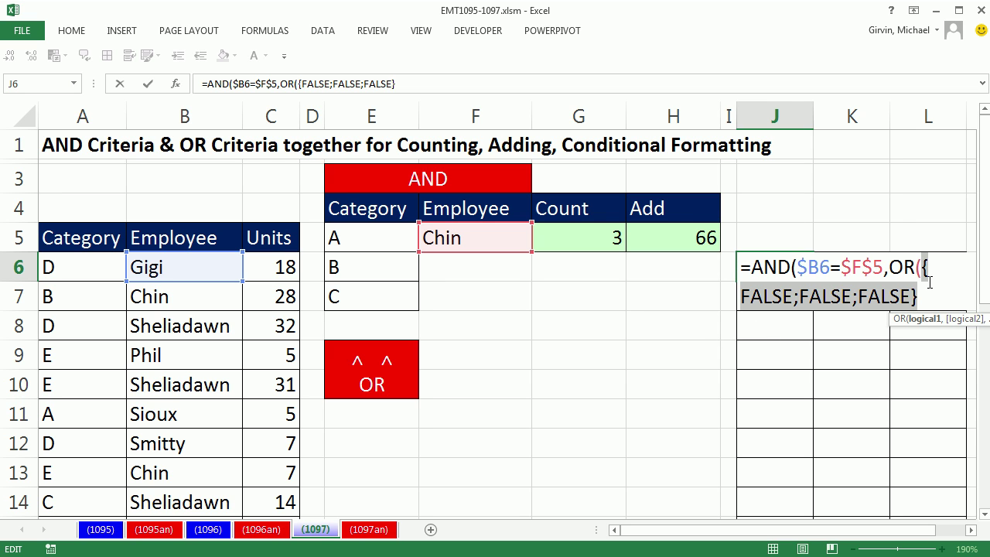
key(ctrl+z)
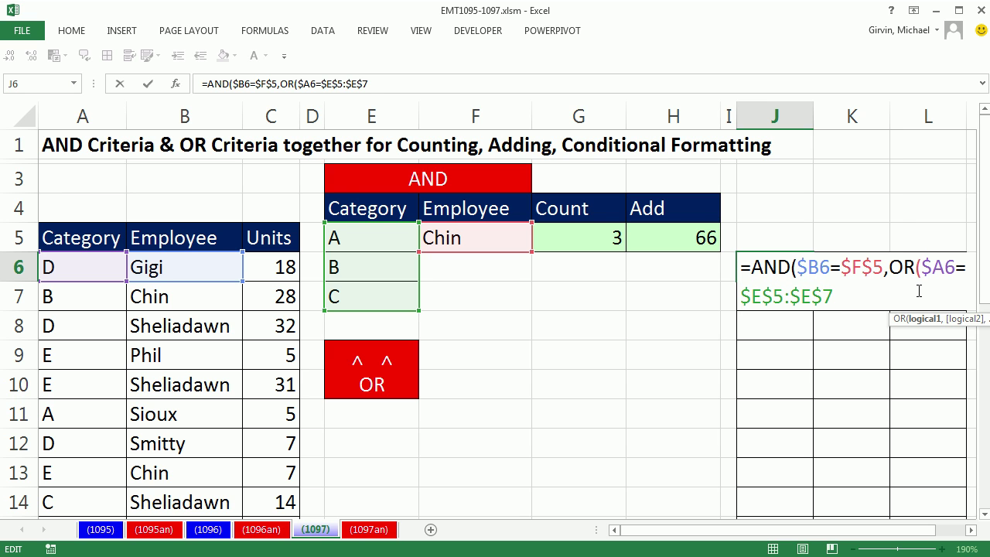
key(Right)
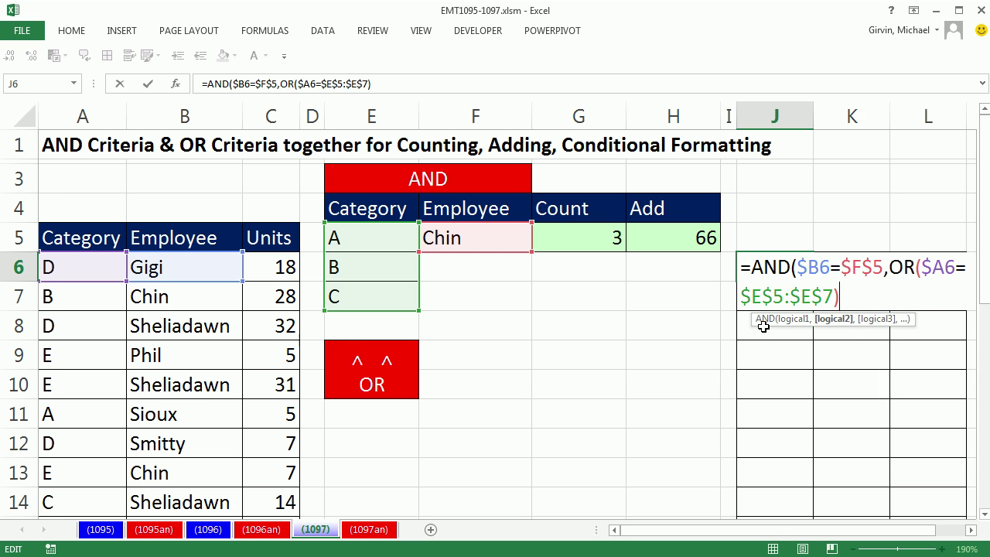
key(ctrl+shift+Return)
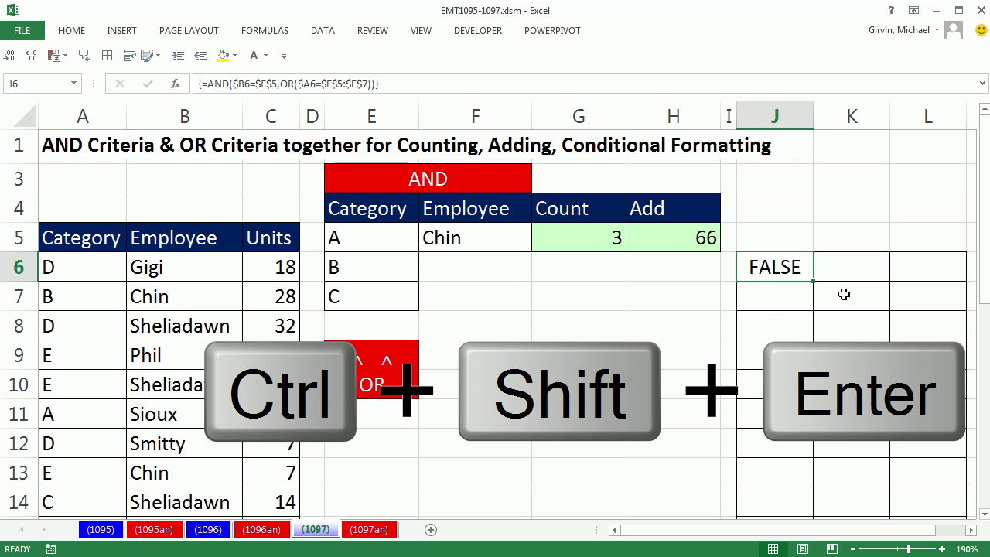
Step: Fill J6's formula across to L6 and down all data rows, then inspect rows 7 and 18
drag(814, 283, 964, 294)
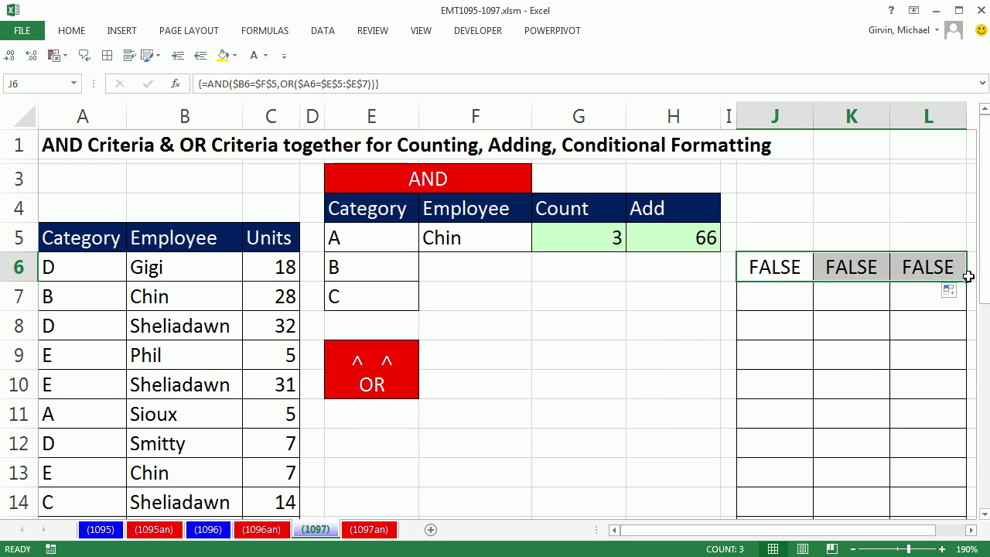
double_click(966, 282)
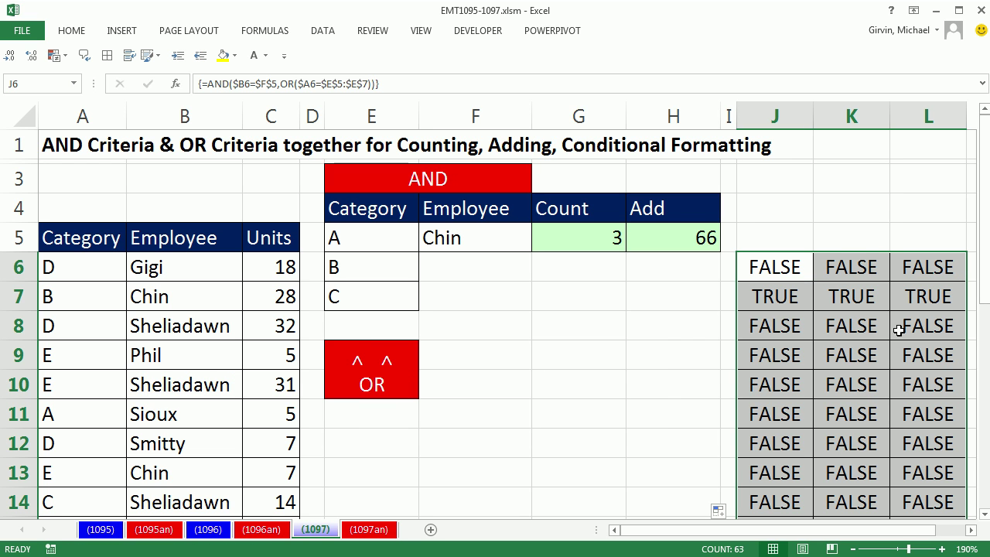
click(758, 302)
drag(758, 300, 915, 300)
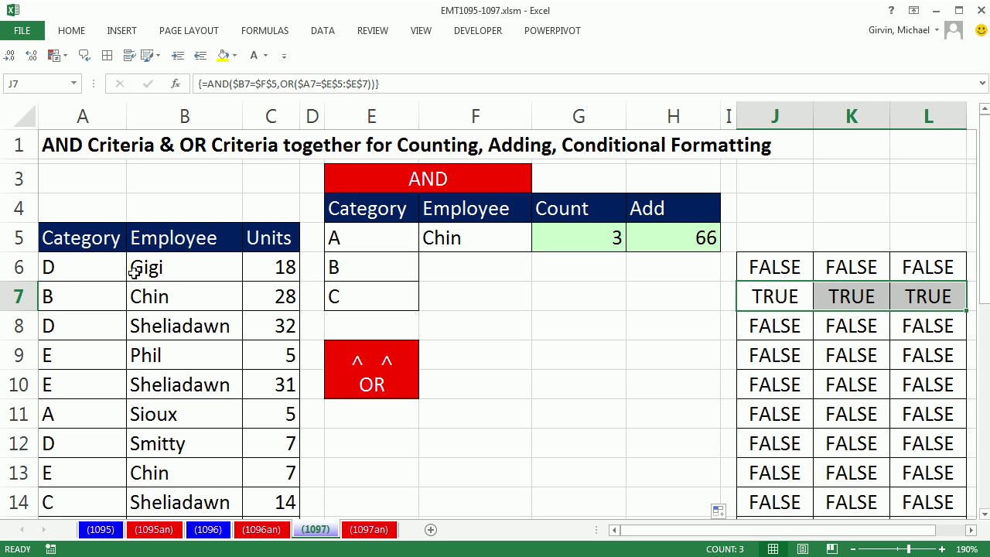
scroll(803, 390, down, 4)
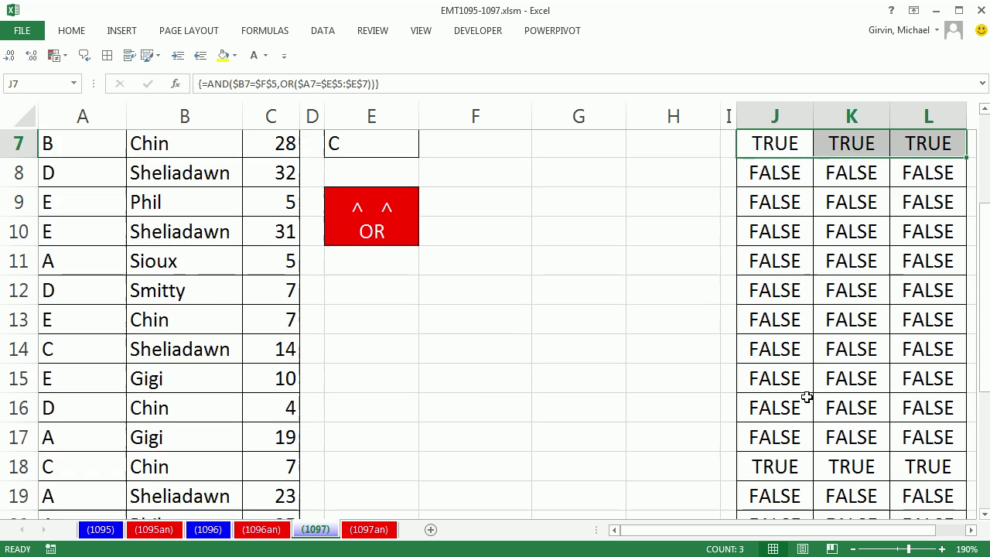
drag(763, 292, 929, 294)
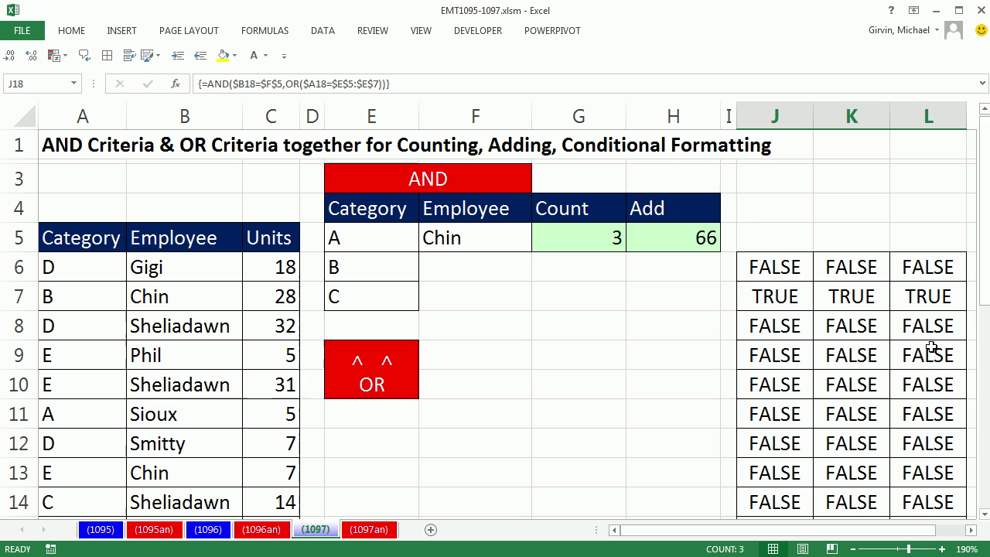
double_click(789, 276)
key(Escape)
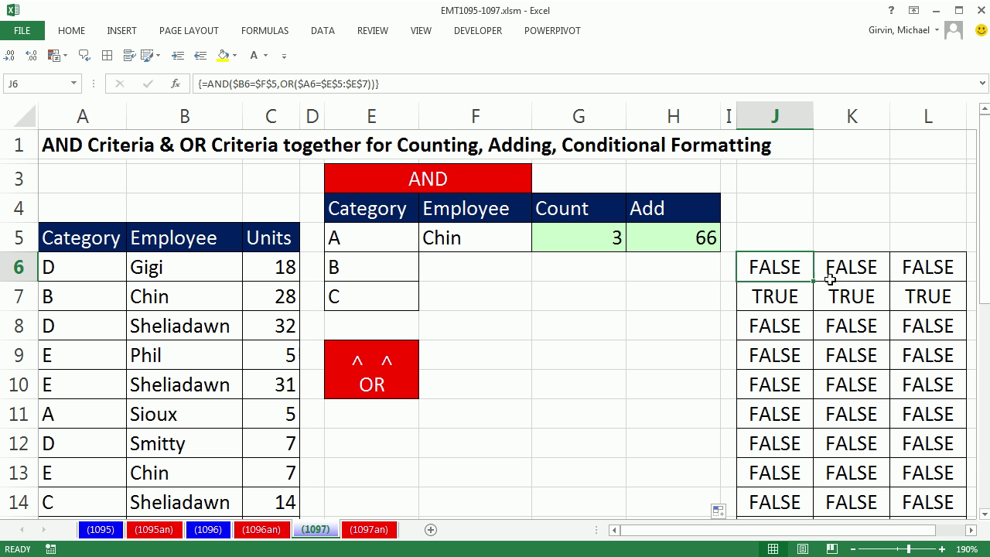
Step: Re-enter J6's formula as an array formula with Ctrl+Shift+Enter
key(F2)
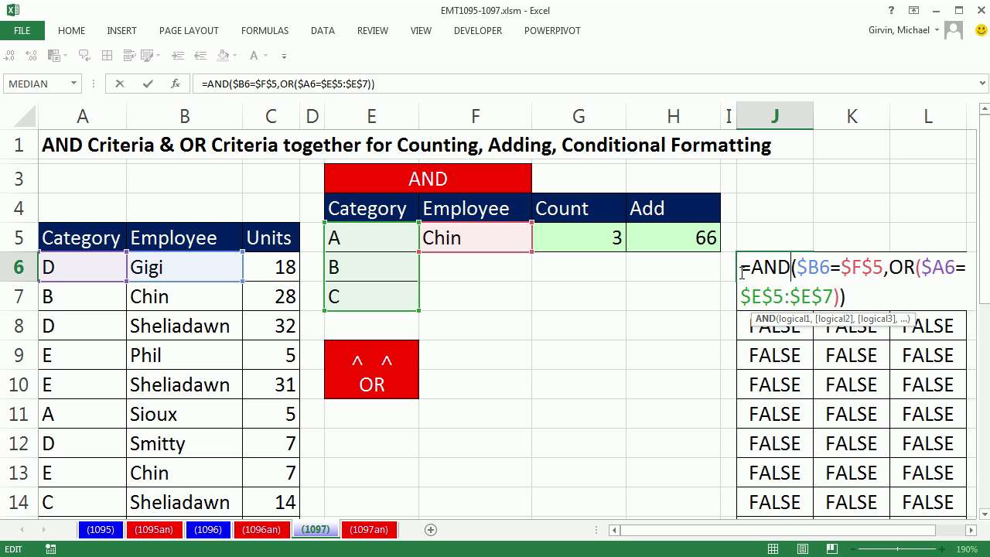
drag(743, 271, 846, 297)
key(ctrl+c)
key(ctrl+shift+Return)
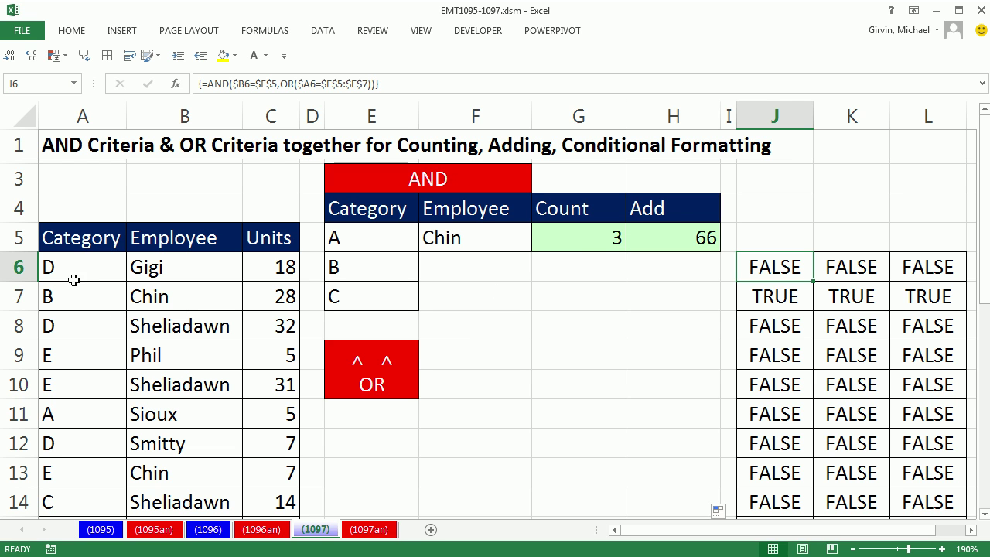
Step: Select the data range A6:C26 and scroll back to the top
drag(58, 270, 256, 276)
key(ctrl+shift+Down)
key(ctrl+BackSpace)
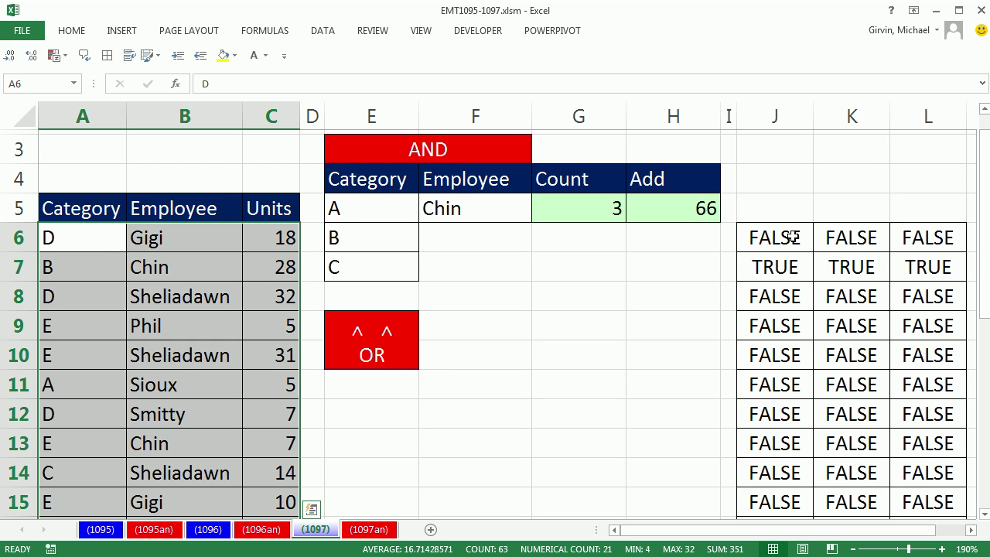
Step: Create a new formula-based conditional formatting rule using =AND($B6=$F$5,OR($A6=$E$5:$E$7))
click(70, 35)
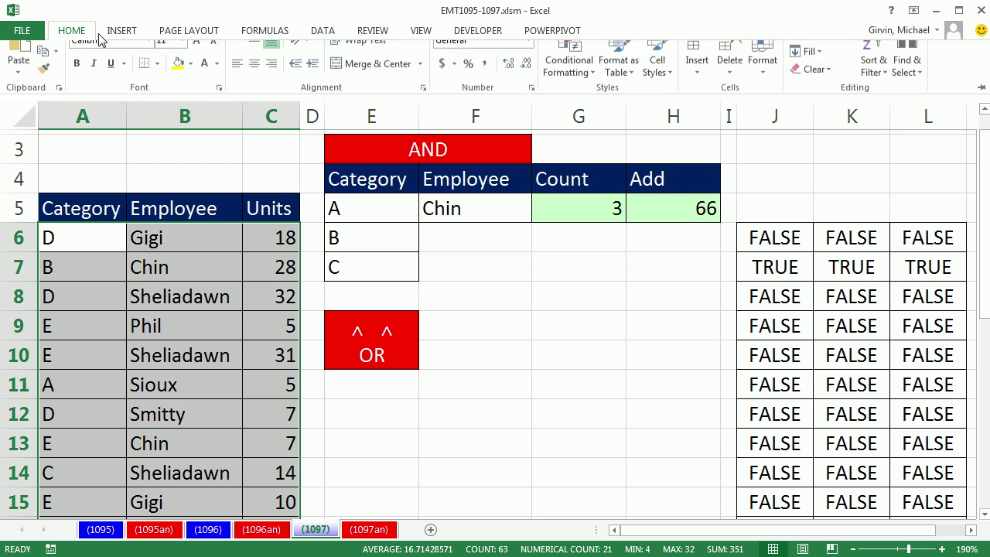
click(571, 77)
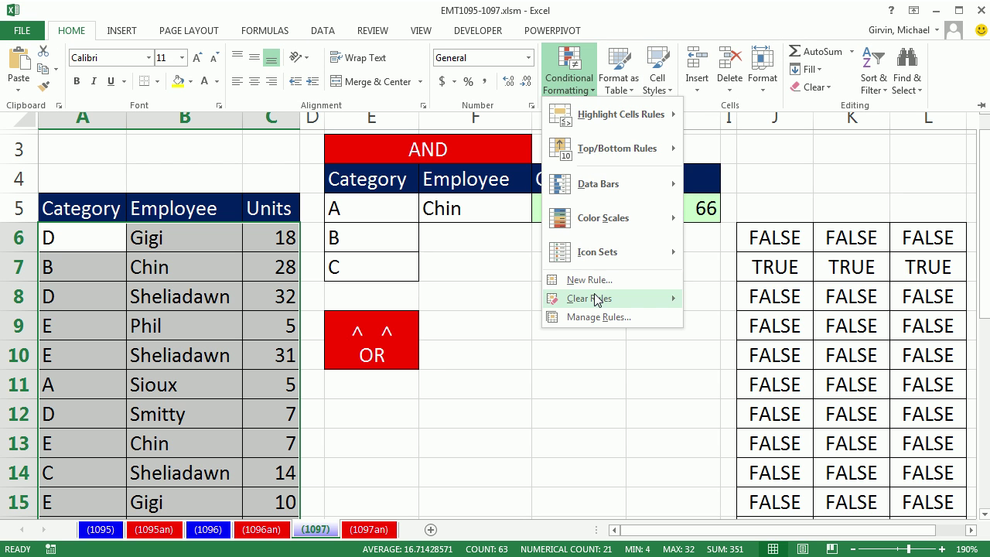
click(334, 338)
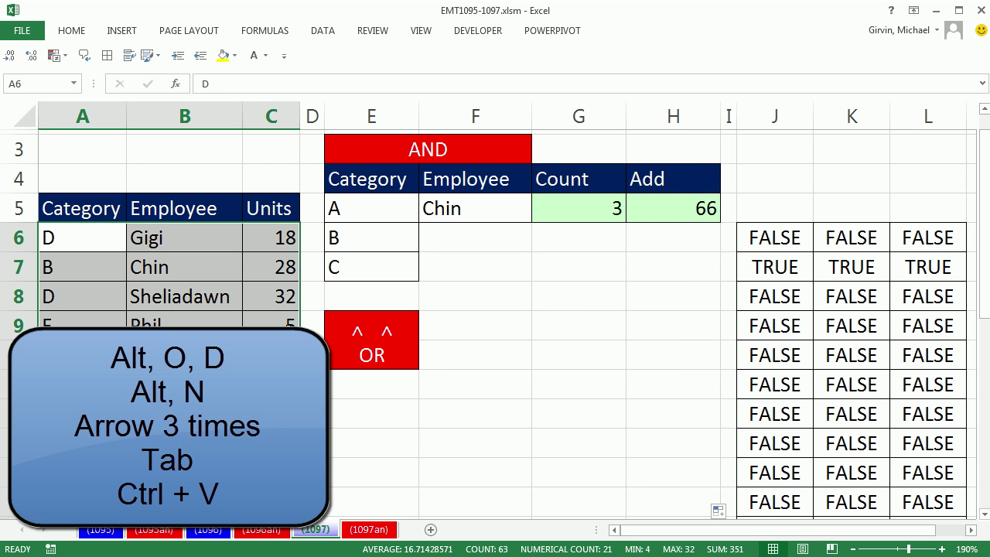
key(alt)
key(o)
key(d)
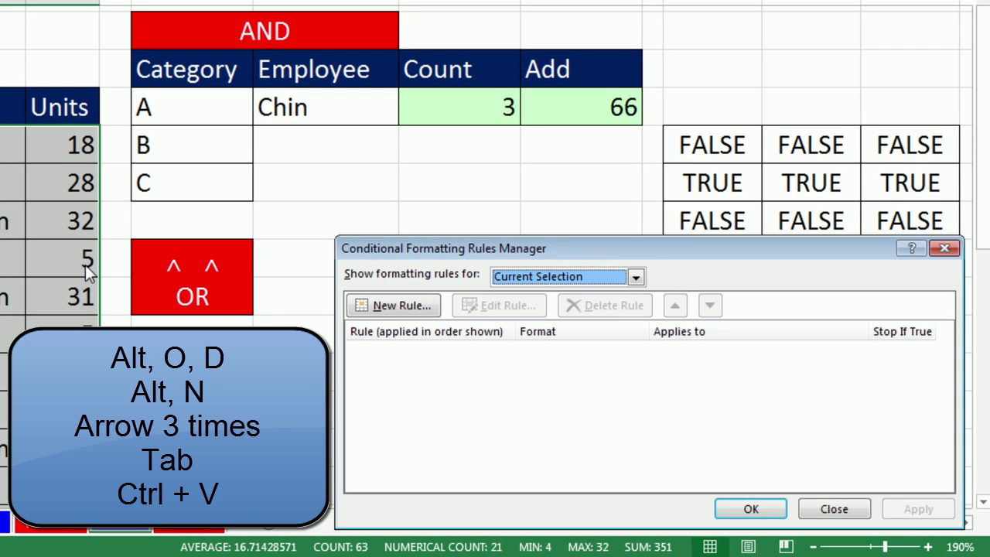
key(alt+n)
key(Down)
key(Down)
key(Down)
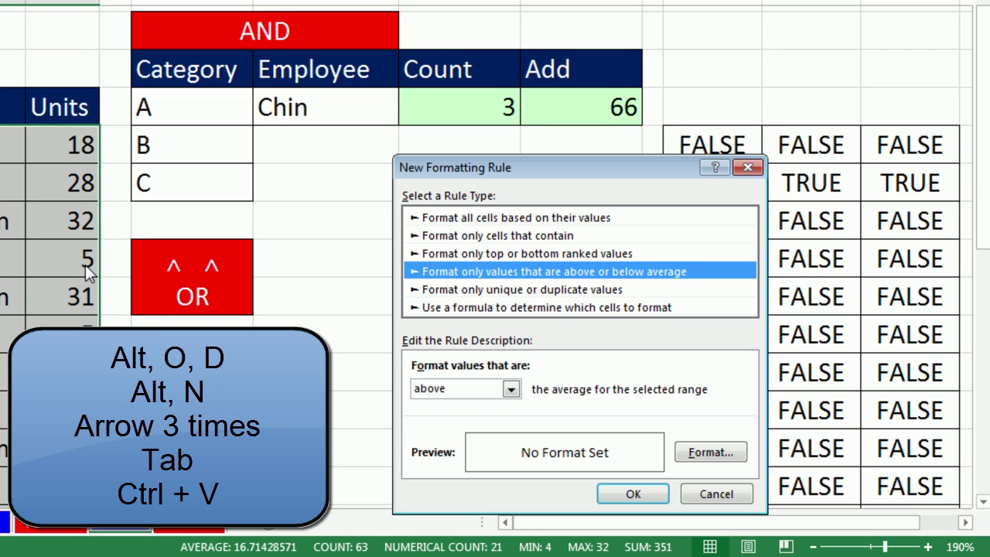
key(Down)
key(Down)
key(Tab)
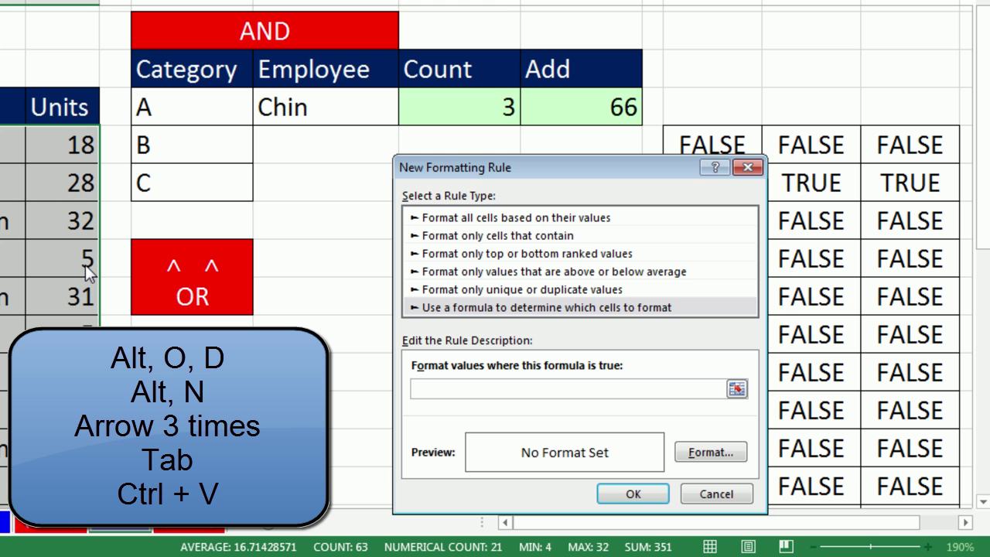
key(ctrl+v)
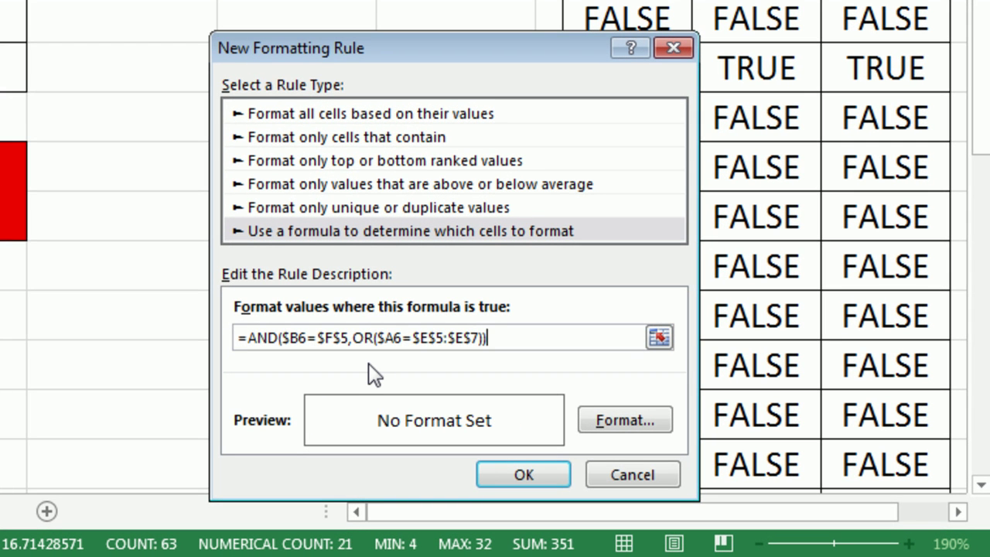
Step: Give the rule a yellow fill and apply it to the data rows
click(630, 424)
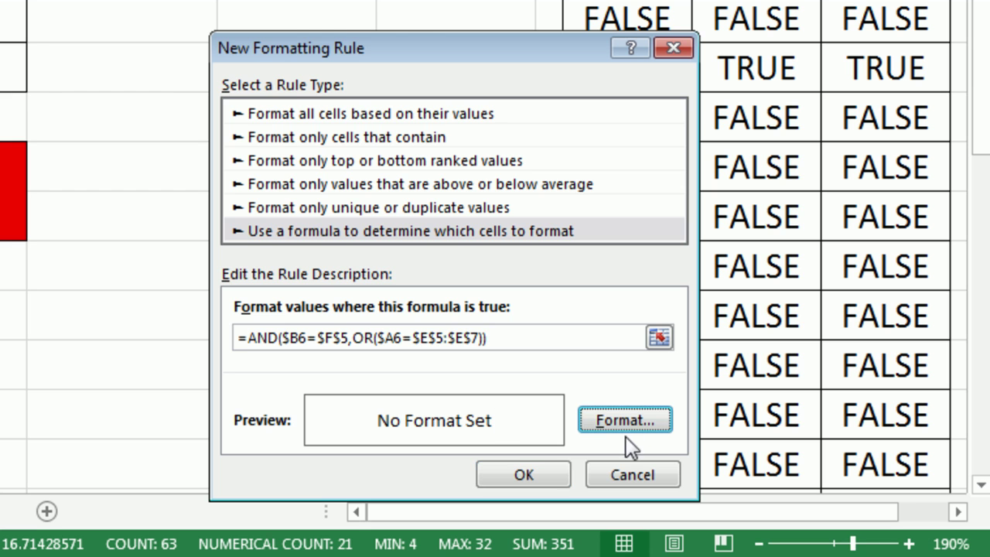
click(309, 227)
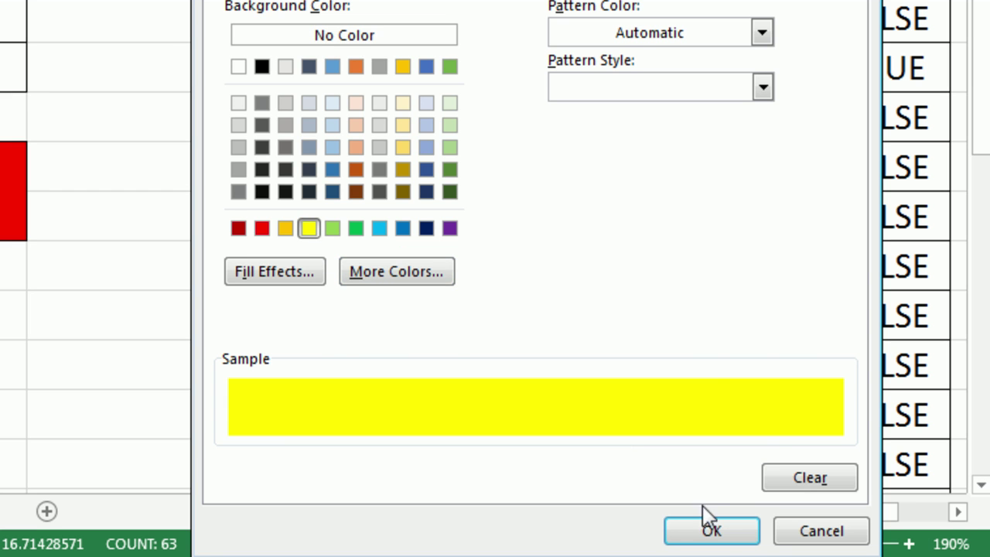
click(726, 538)
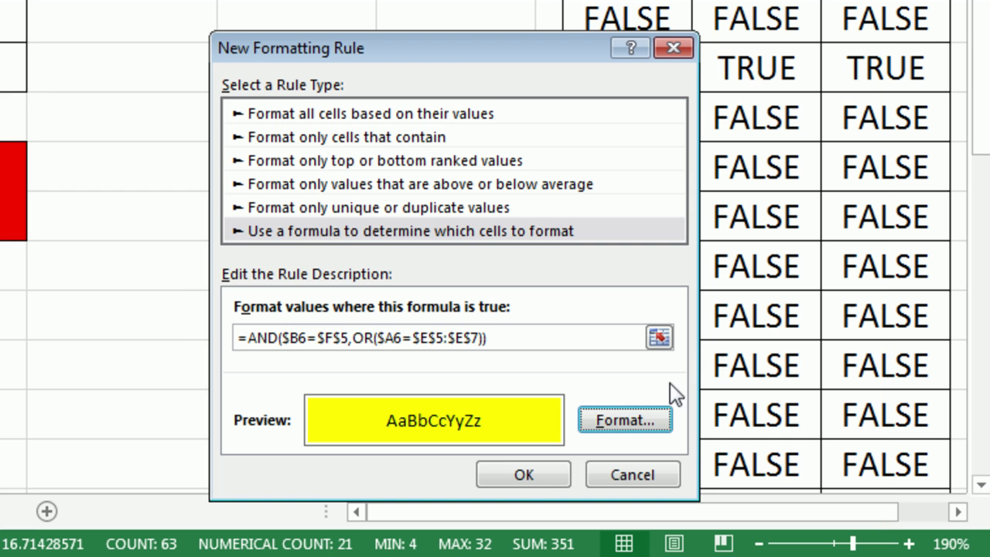
click(532, 474)
click(809, 519)
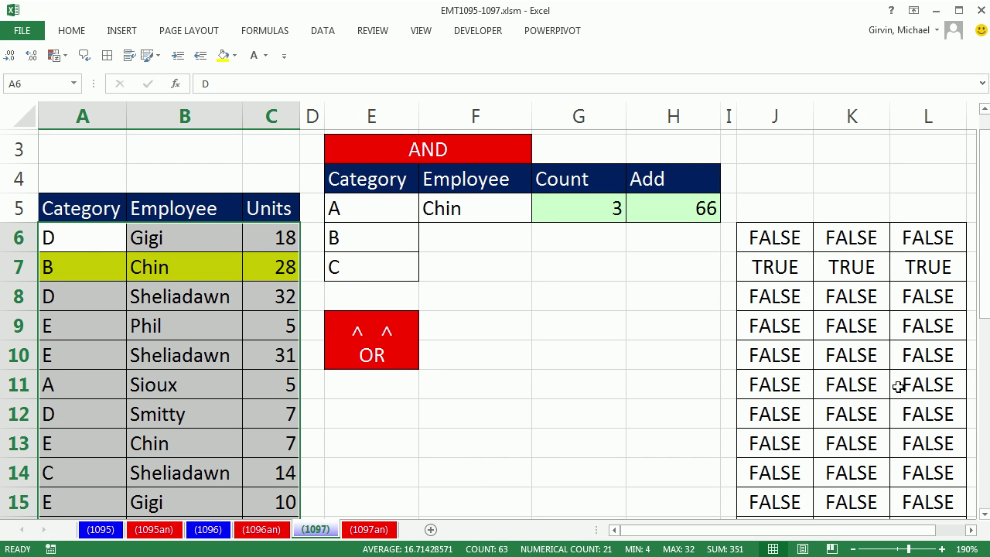
Step: Change the E6 category criterion from B to E and check the highlighted rows
scroll(249, 341, down, 2)
scroll(249, 341, down, 2)
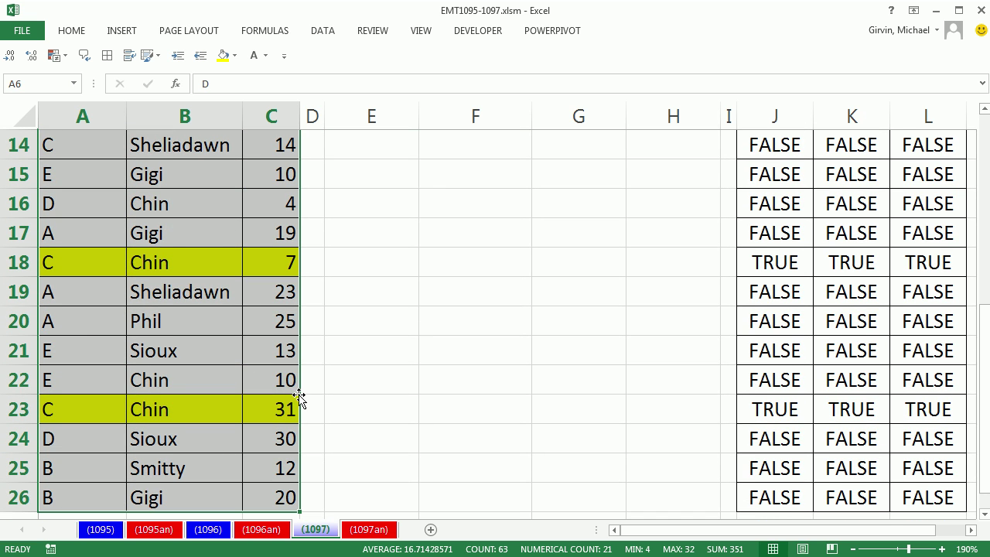
scroll(299, 397, down, 1)
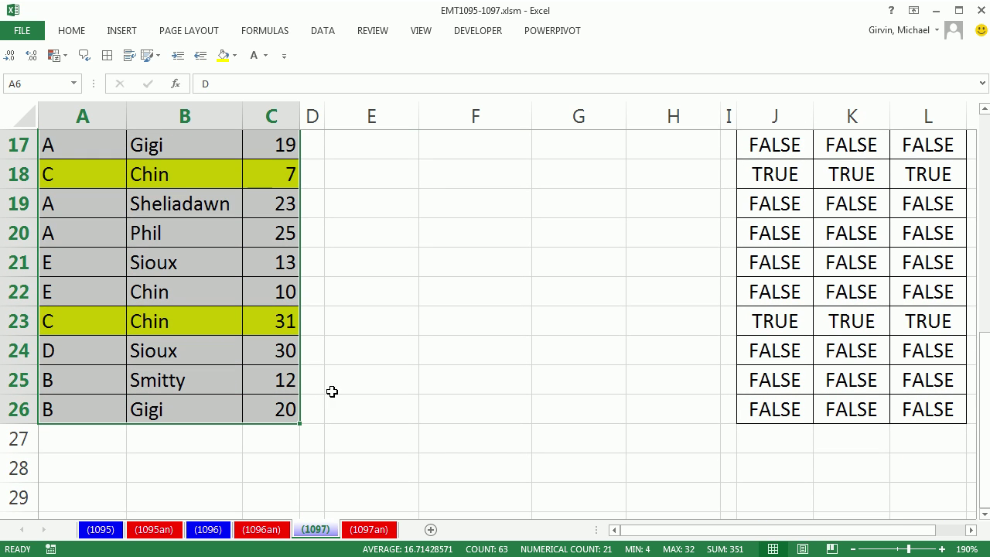
scroll(331, 391, up, 5)
click(382, 270)
text(E)
key(ctrl+Return)
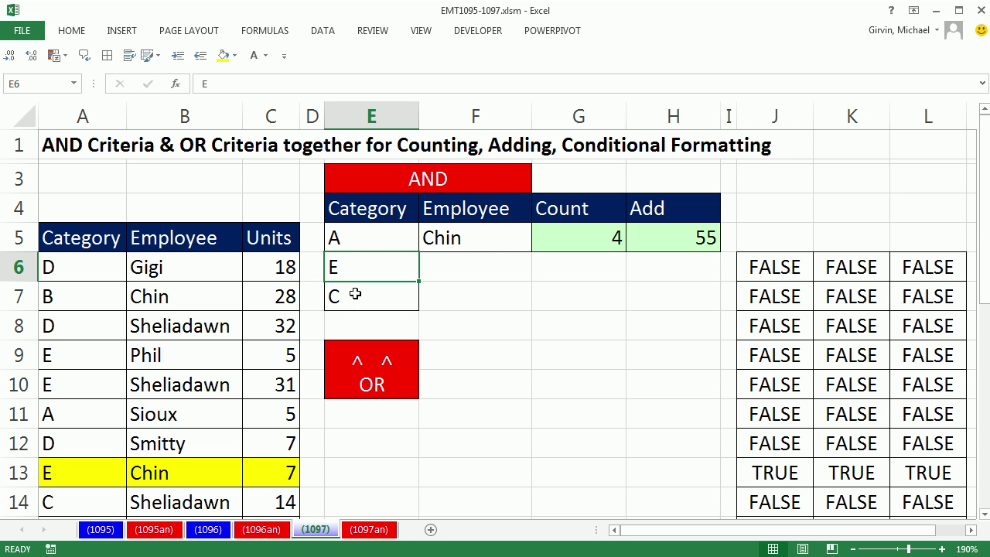
scroll(287, 356, down, 5)
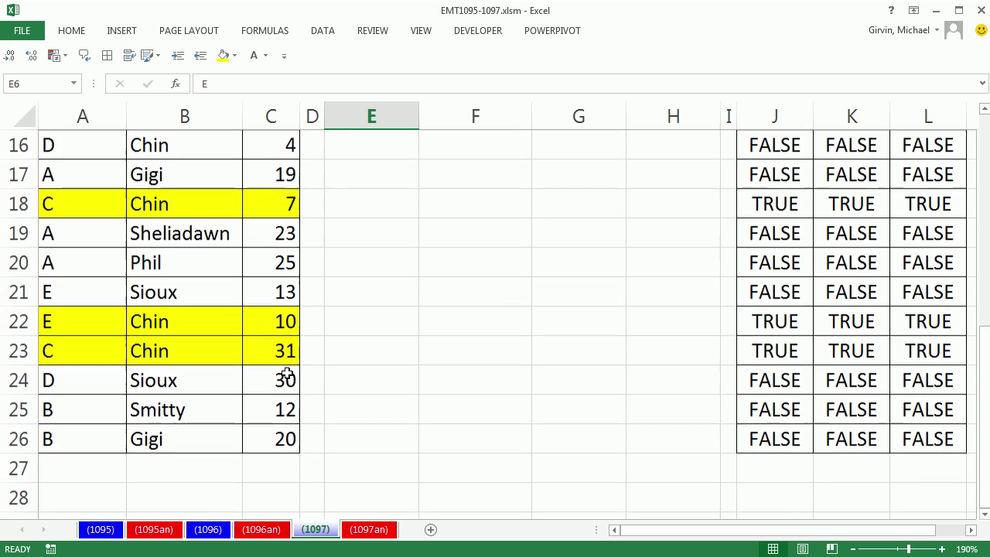
scroll(343, 411, up, 5)
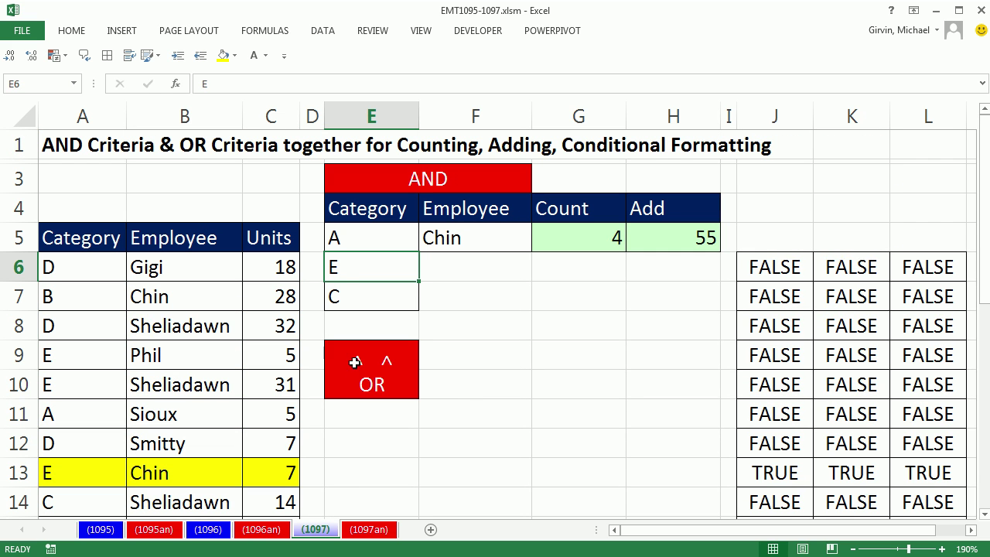
Step: Set E6 back to B, then review G5's Count formula criteria without editing
text(B)
key(Return)
click(571, 240)
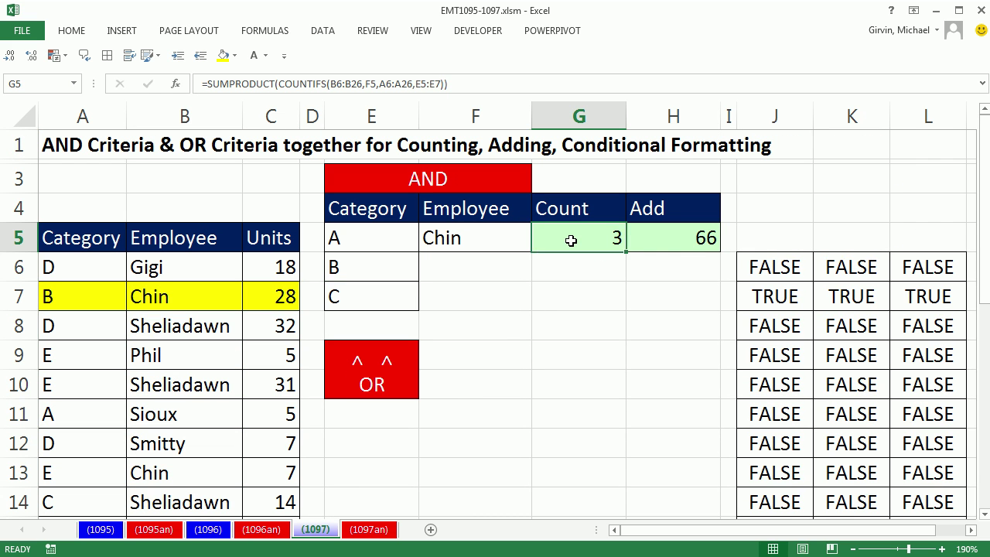
key(F2)
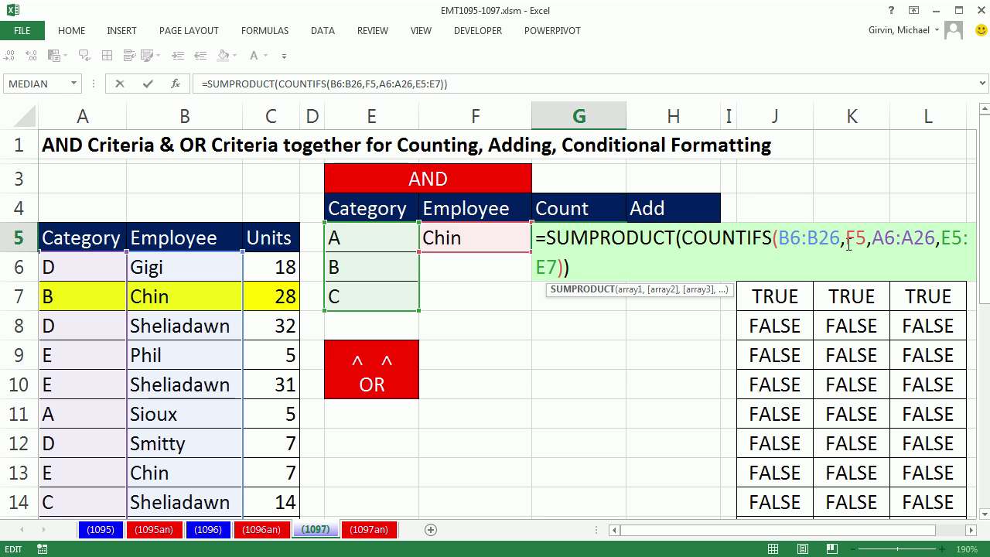
click(951, 238)
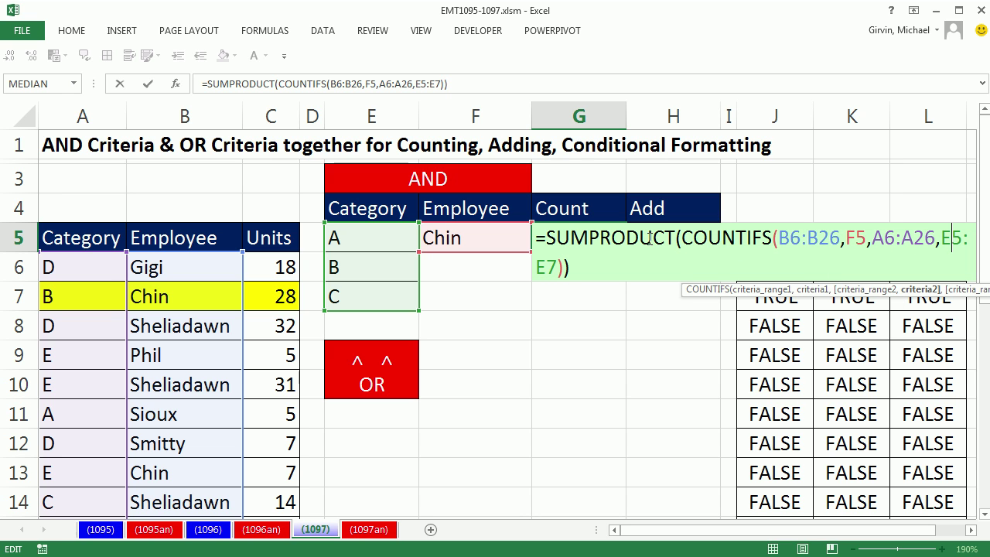
key(Escape)
Step: Review H5's sum formula arguments, including criteria_range2 A6:A26, then J6's AND/OR helper formula
double_click(652, 236)
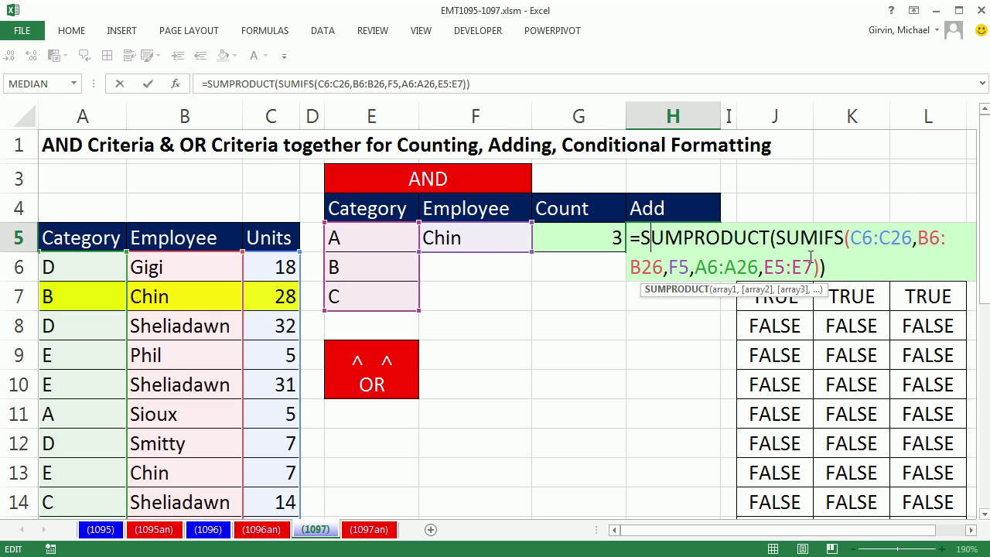
click(787, 269)
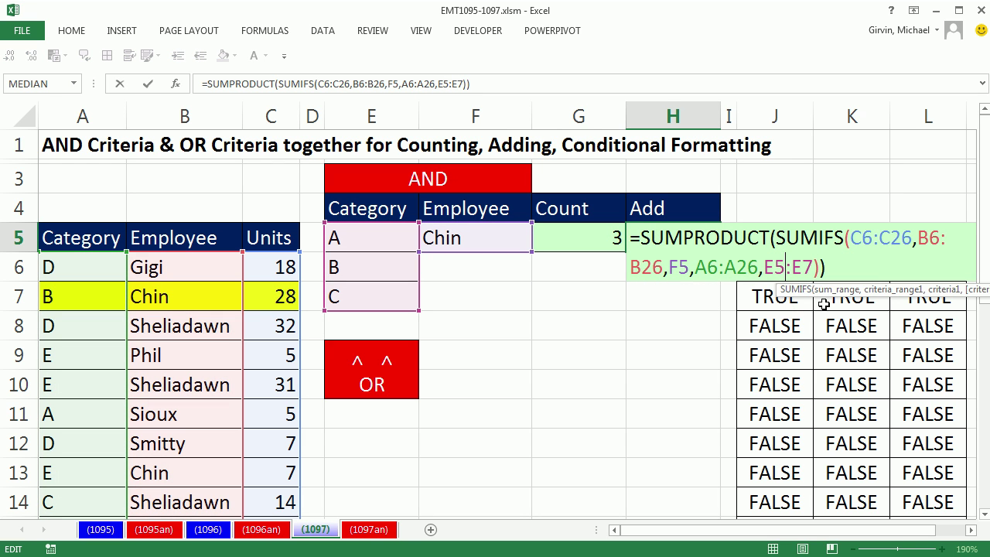
click(968, 300)
drag(959, 293, 691, 303)
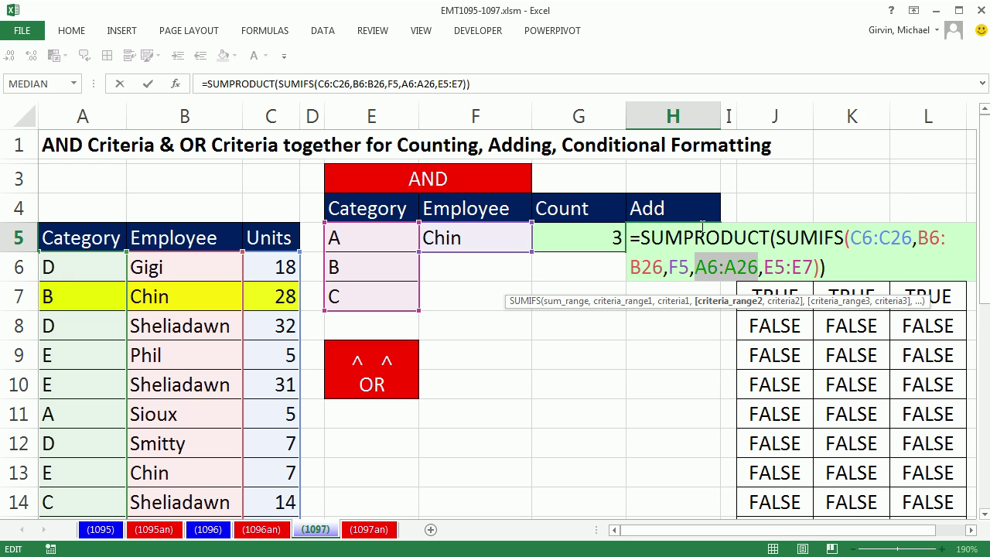
key(ctrl+Return)
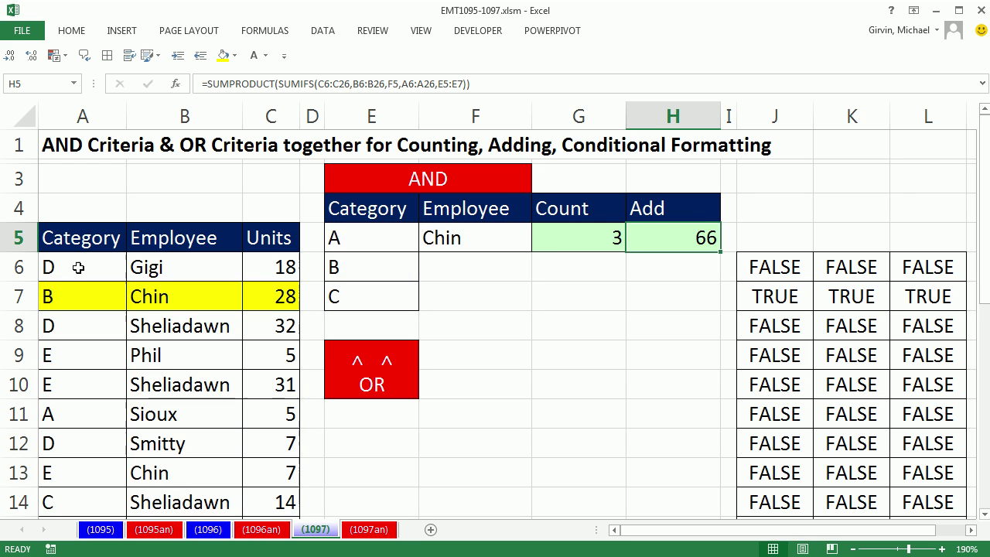
click(762, 263)
key(F2)
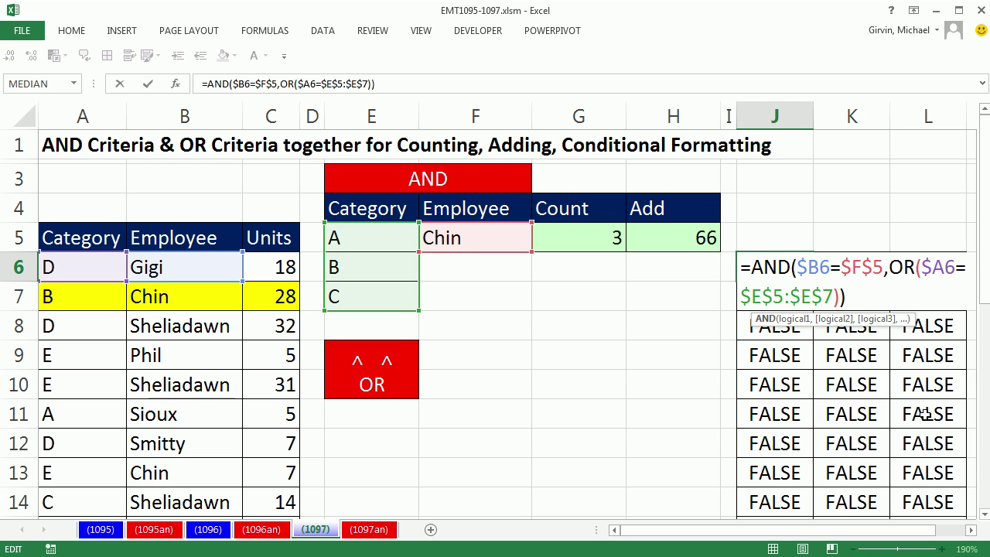